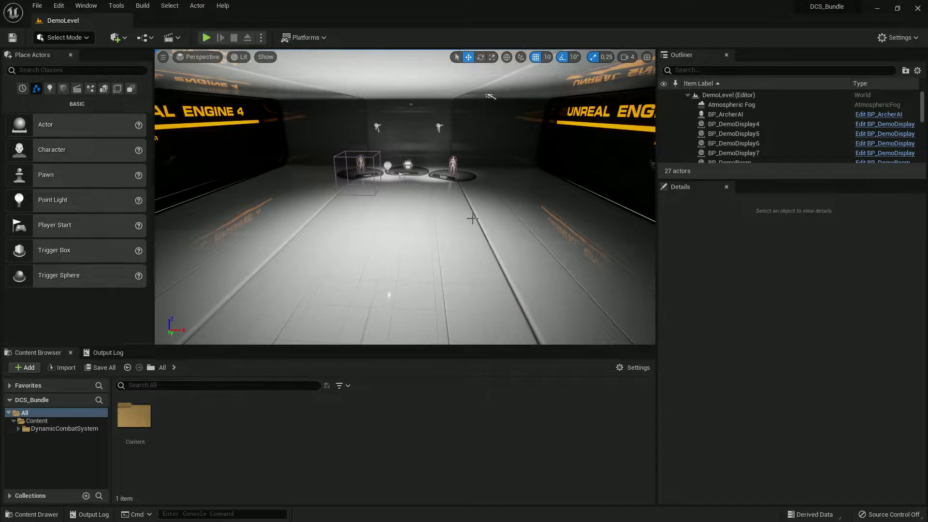
Step: Search the plugin list for "dynamic ai" and check that the Dynamic AI System plugin is enabled
click(63, 11)
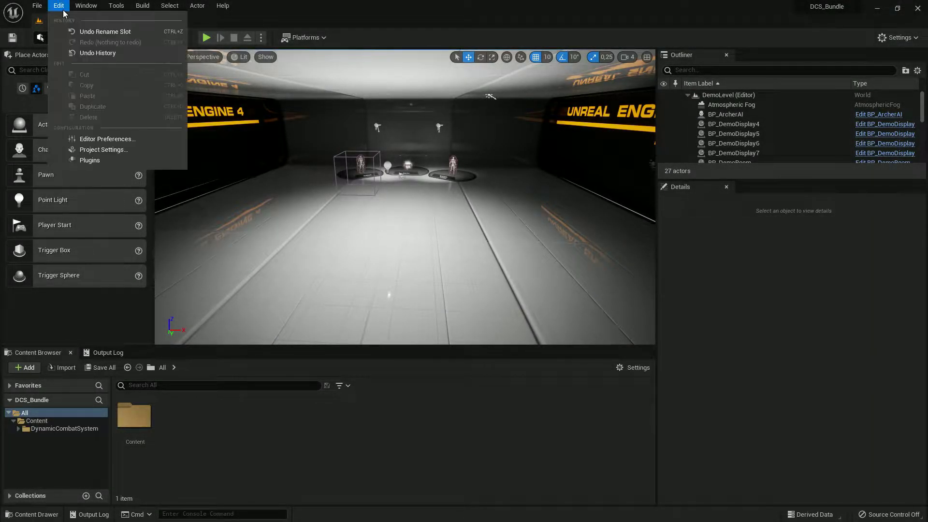
click(99, 159)
text(dynamic ai)
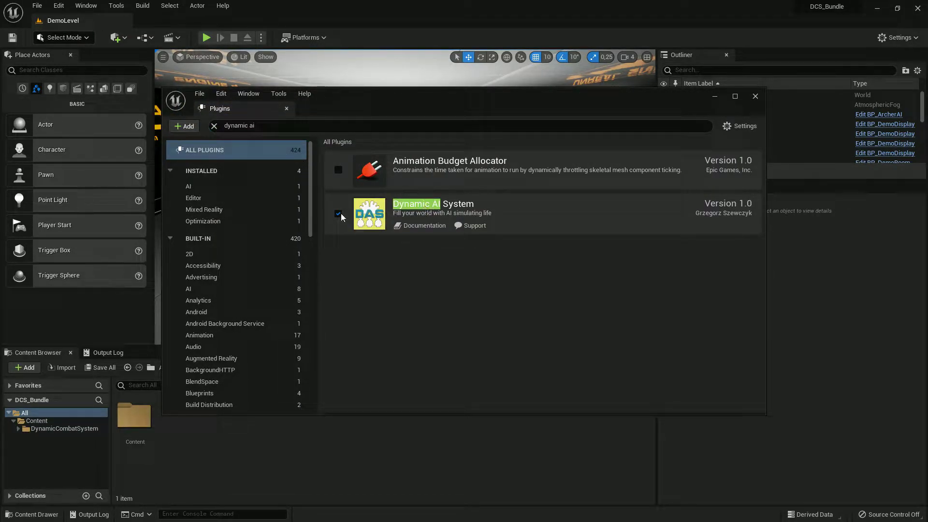
click(755, 96)
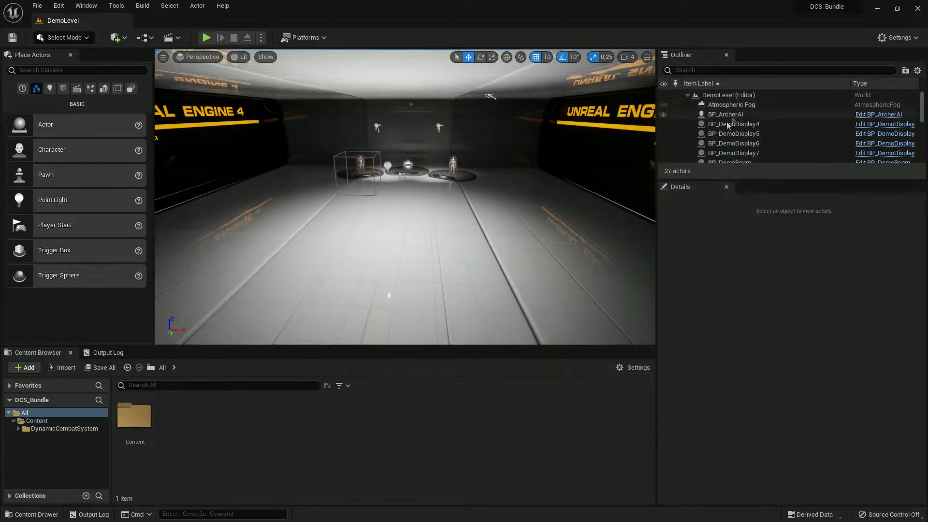
Step: Turn on the display of engine content in the content browser and keep the DCS_Bundle folder tree expanded
click(635, 367)
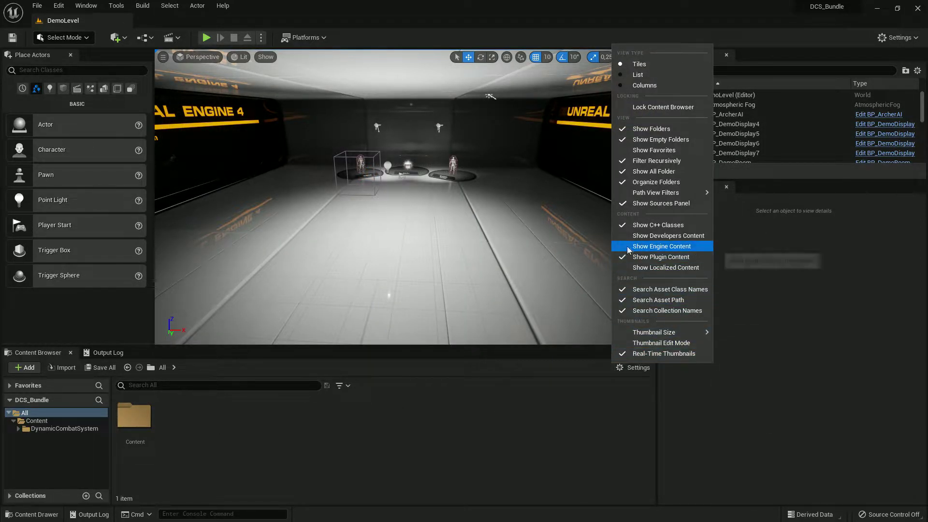
click(647, 246)
click(68, 404)
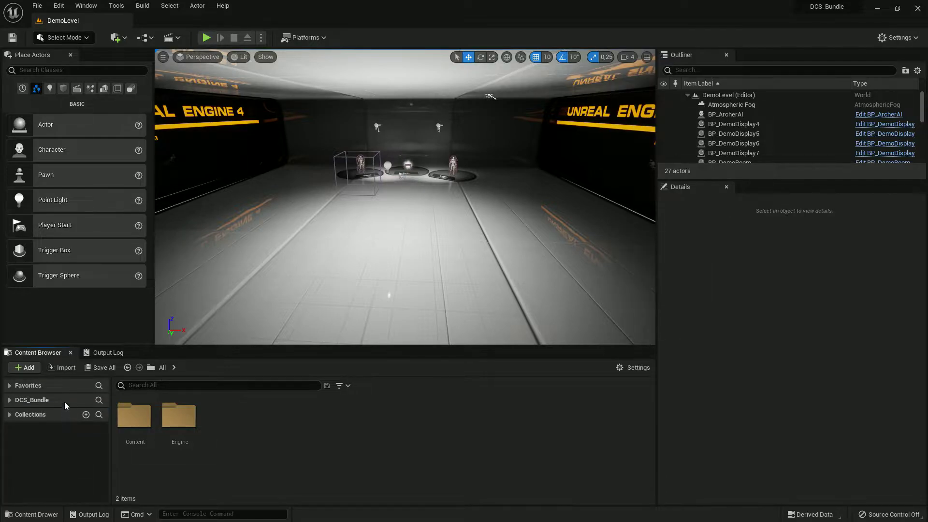
click(65, 401)
Step: Search the project content for "das" and locate BP_DASPathPoint in its DynamicAISystem plugin folder
click(151, 386)
text(das)
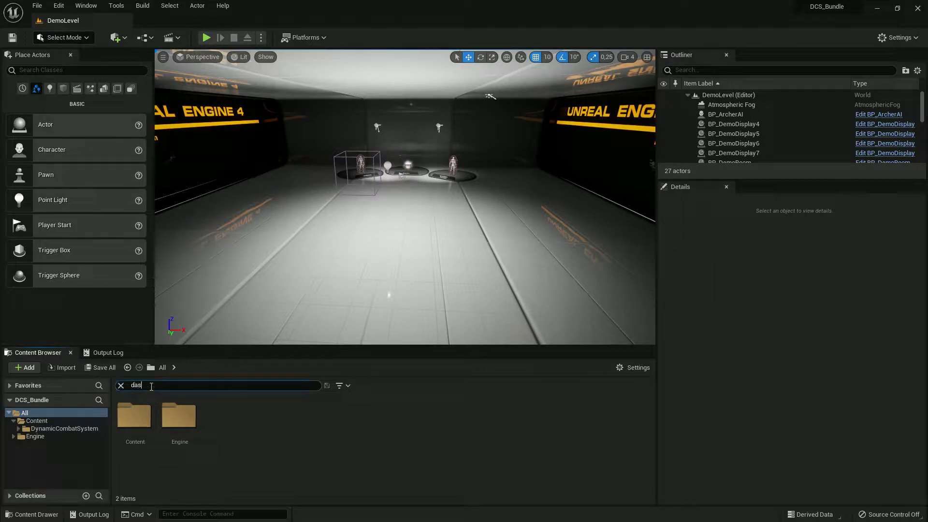
click(377, 418)
ctrl+click(342, 431)
click(380, 431)
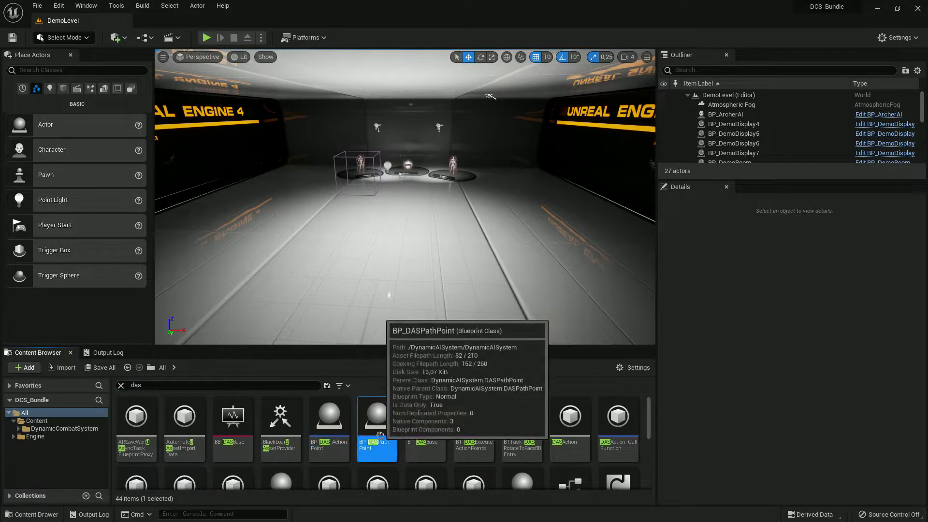
key(ctrl+b)
click(72, 448)
drag(102, 447, 111, 416)
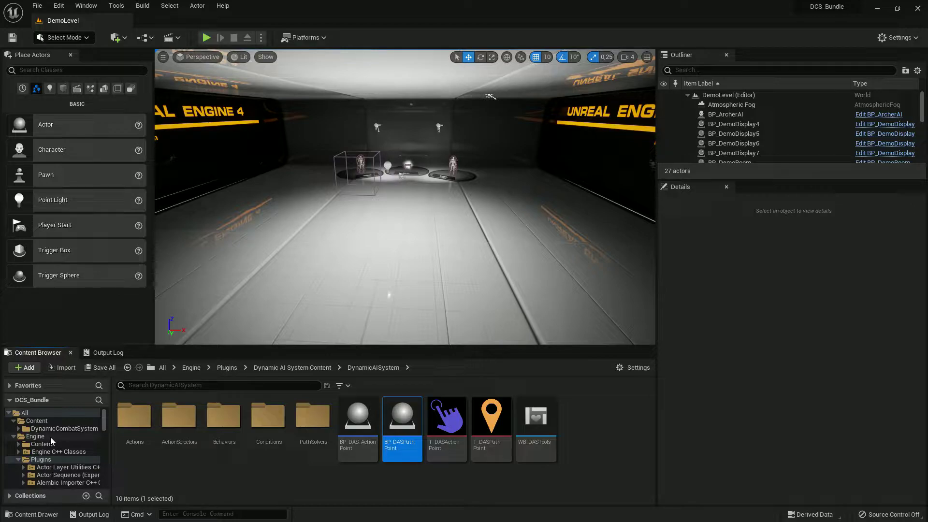
Step: Select the BP_ExampleAI character on its display stand in the level and locate its blueprint in the content browser
mouse_move(378, 304)
right_down()
mouse_move(387, 290)
mouse_move(392, 296)
right_up()
key(w)
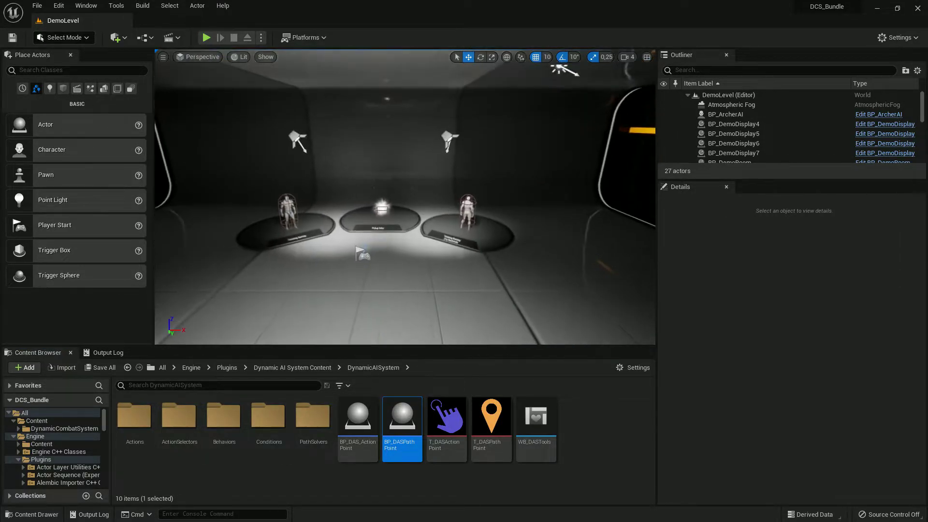
right_drag(405, 193, 405, 193)
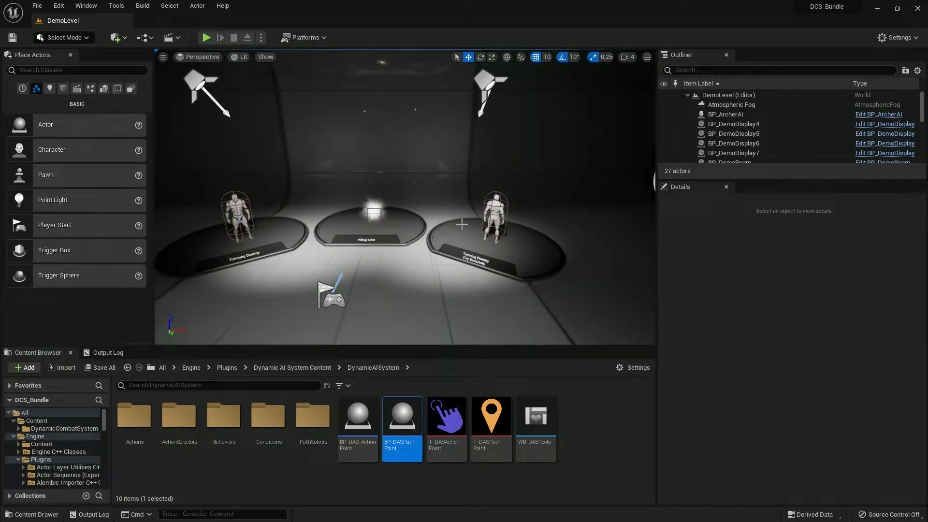
right_drag(462, 225, 651, 230)
key(w)
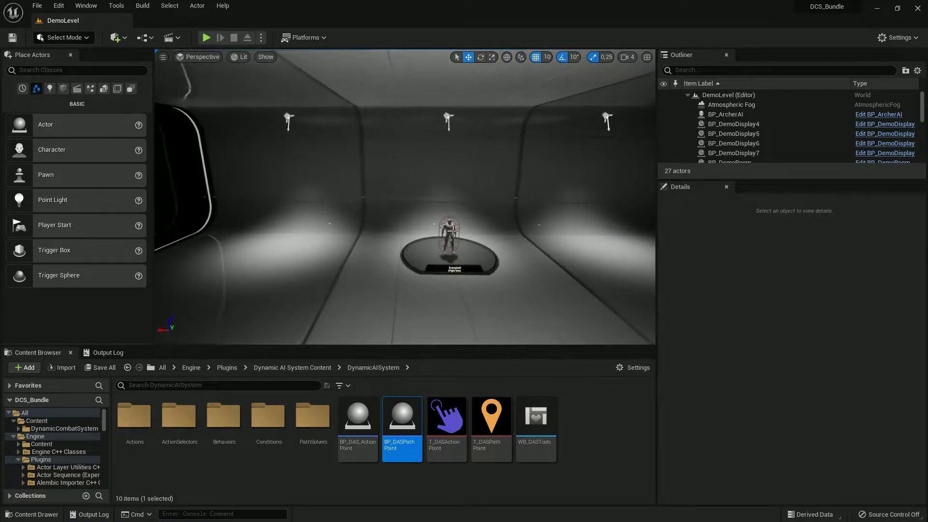
click(450, 231)
click(452, 230)
key(ctrl+b)
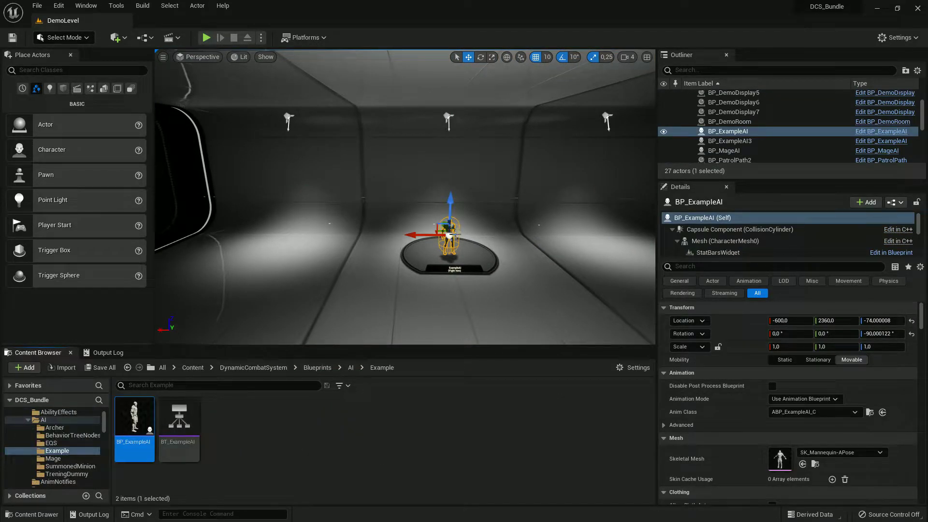
Step: Open the BP_ExampleAI blueprint's parent class BP_BaseAI and add the DAS component to it
key(ctrl+e)
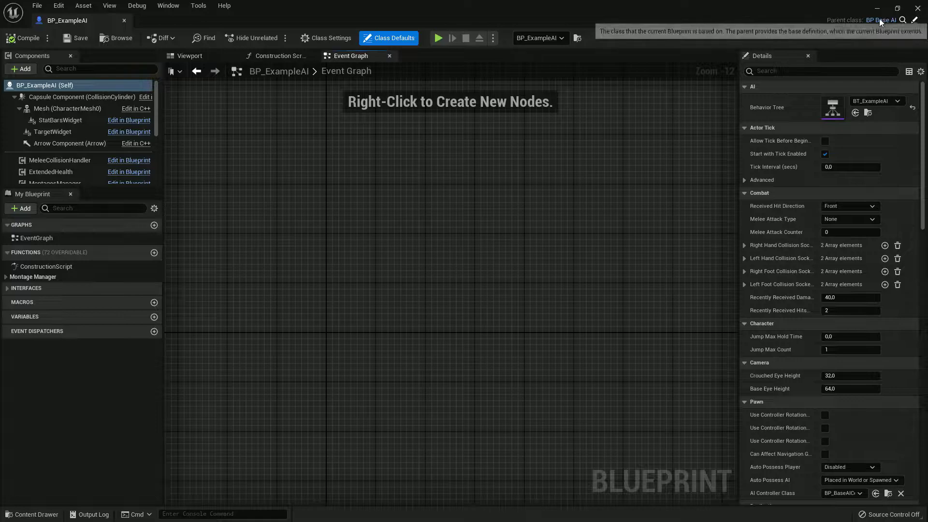
click(914, 21)
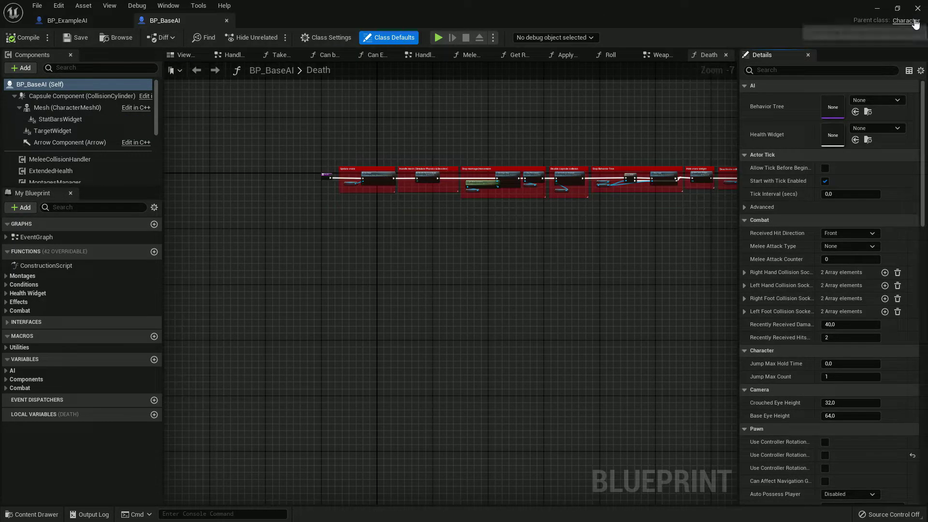
click(24, 70)
text(das)
click(57, 100)
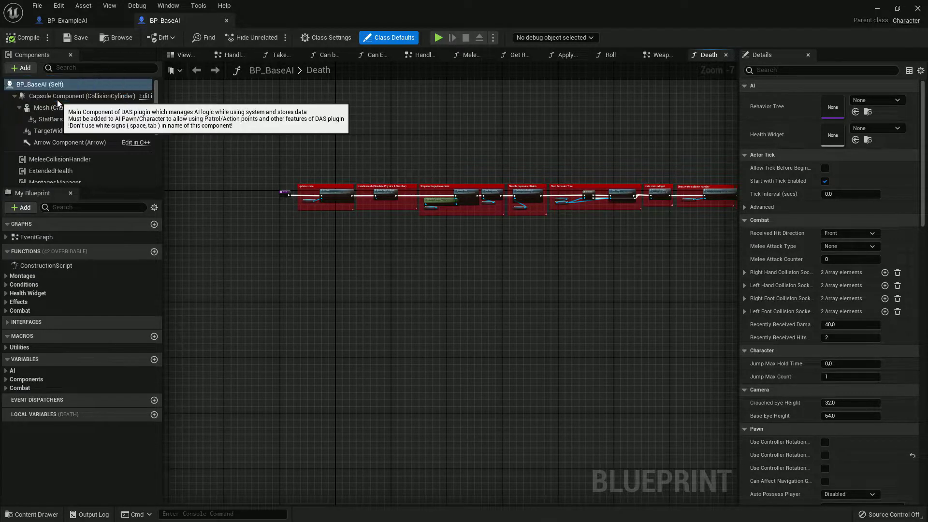
Step: Add DASInterface to the implemented interfaces in the class settings of BP_BaseAI
click(331, 39)
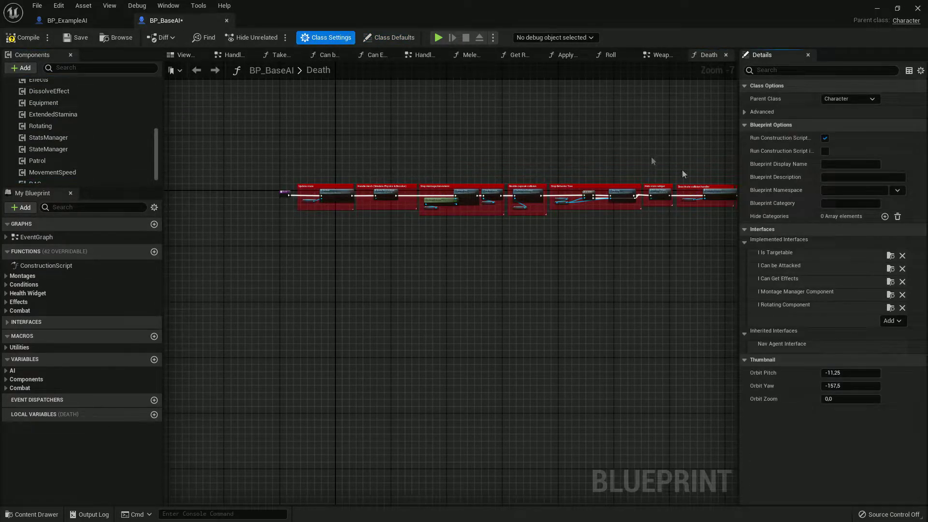
click(892, 321)
text(das)
click(785, 355)
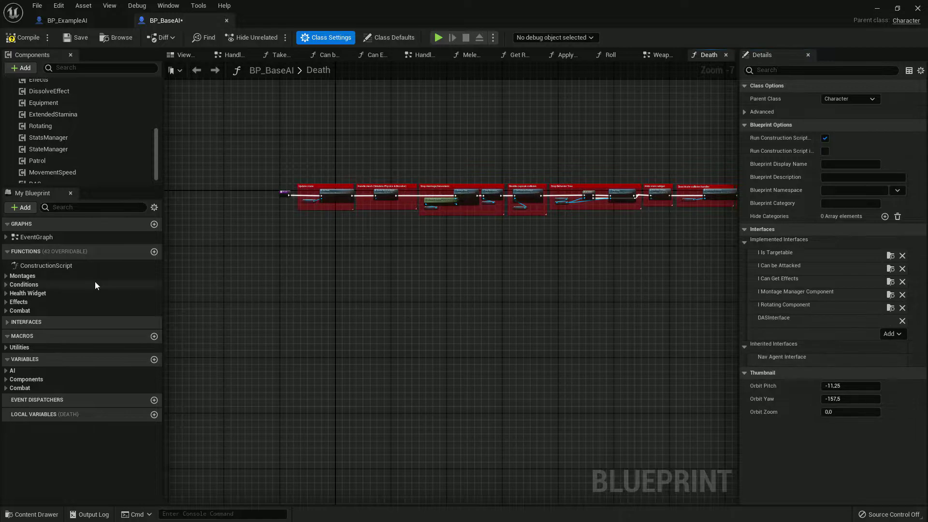
Step: Open the Get DASComponent interface function and connect a DAS component reference to its Return Value
click(7, 322)
click(6, 376)
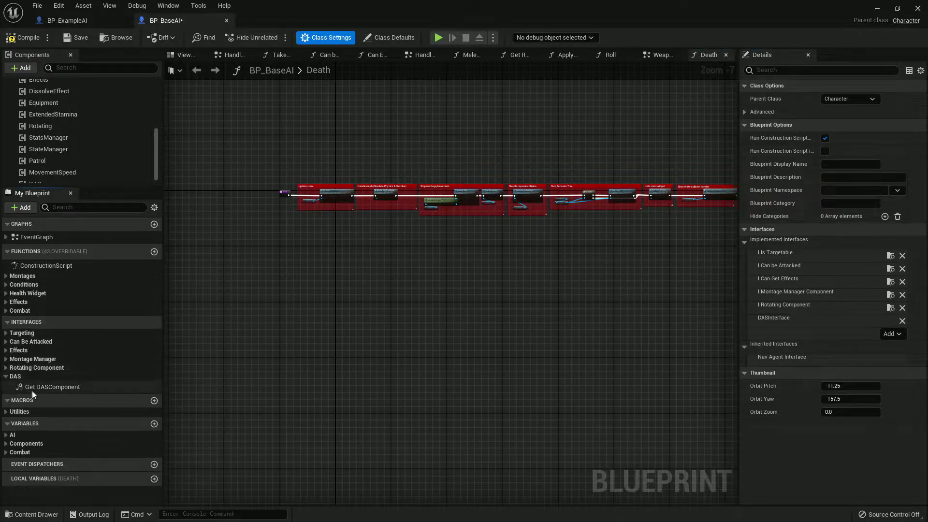
double_click(37, 388)
scroll(87, 168, down, 1)
drag(35, 178, 497, 323)
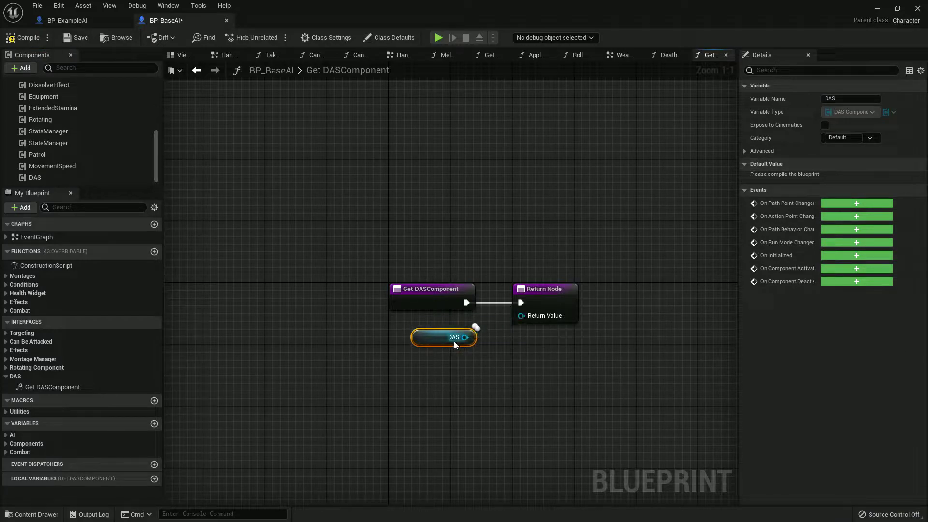
Step: Compile BP_BaseAI and close both the BP_BaseAI and BP_ExampleAI blueprints
click(24, 39)
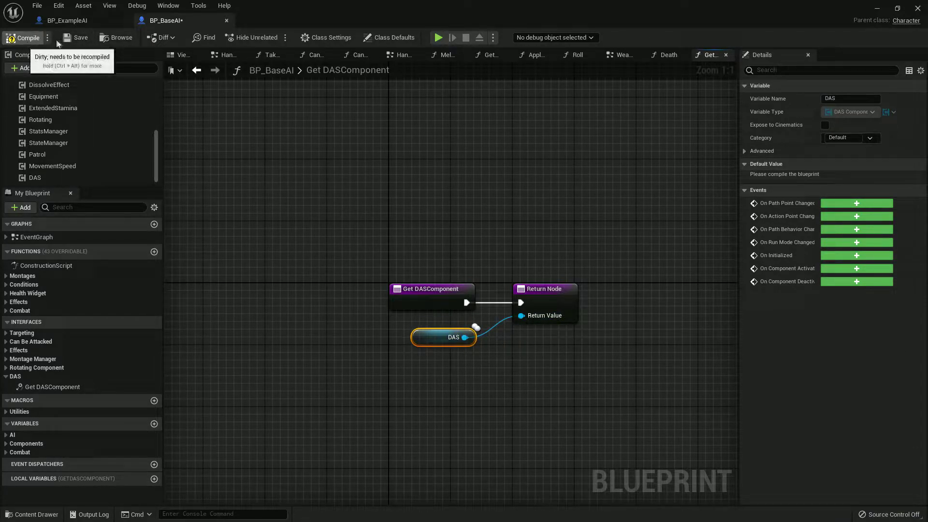
click(226, 20)
click(125, 21)
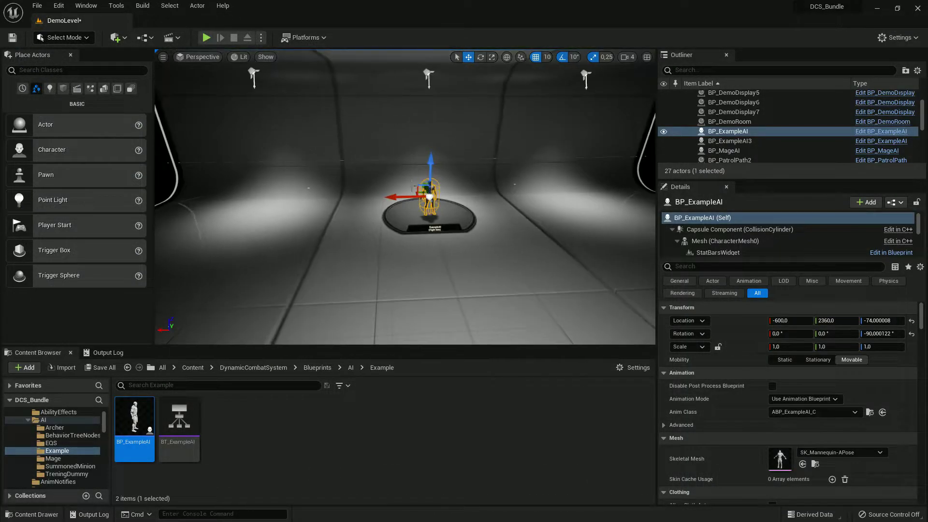
Step: Find the BT_ExampleAI behavior tree by searching for "bt example" and open it
key(ctrl+p)
text(bt example)
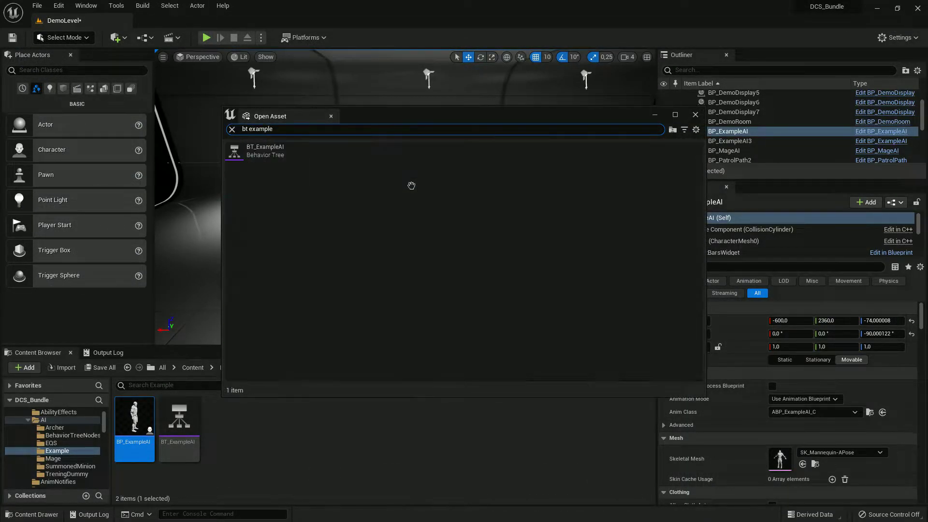
double_click(370, 159)
scroll(256, 100, down, 3)
right_drag(256, 100, 288, 173)
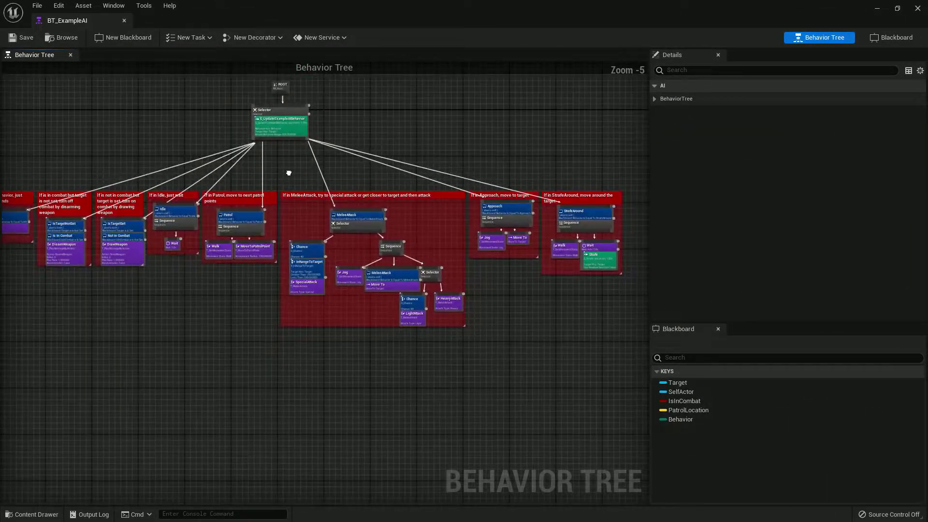
Step: Set the parent of the BB_Base blackboard to BB_DASBase and save the blackboard
click(896, 38)
click(729, 100)
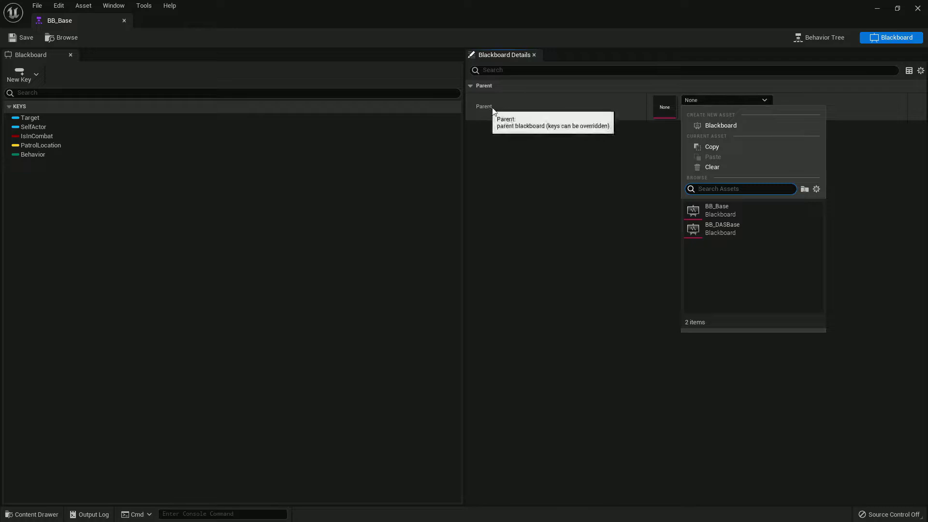
click(733, 228)
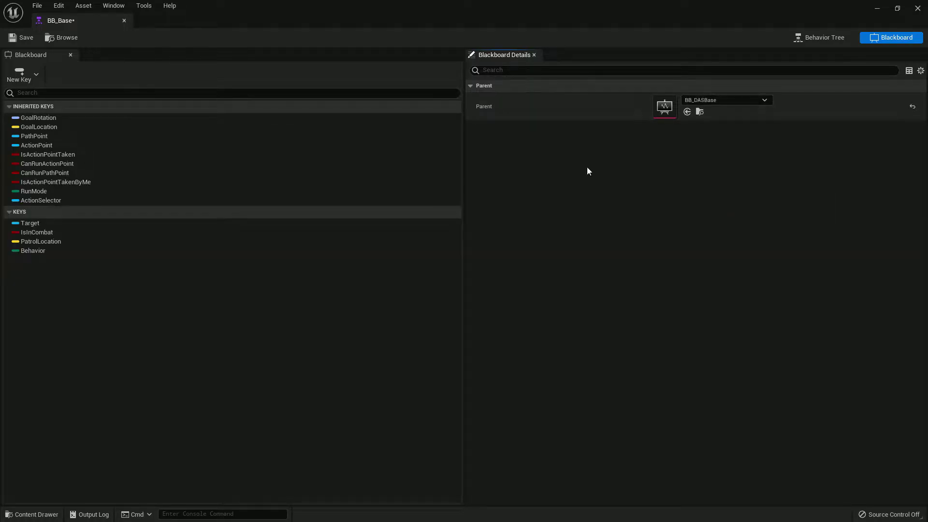
click(99, 119)
click(24, 38)
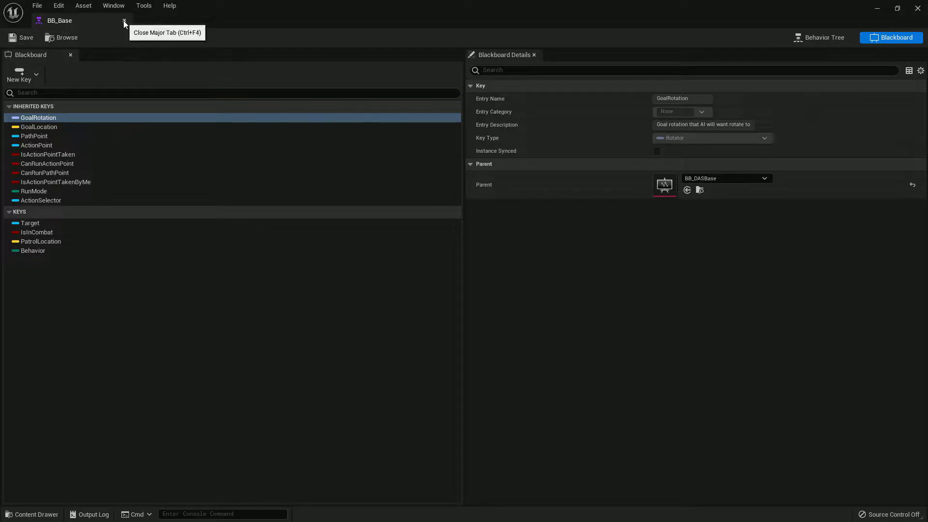
Step: Return to the behavior tree and open the S_UpdateExampleAIBehavior service at its target-set and alive check
click(805, 38)
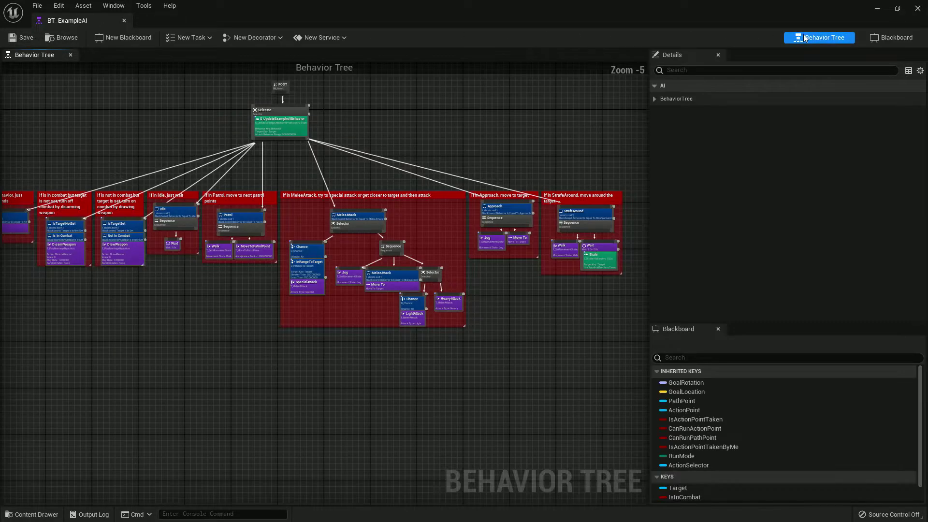
scroll(306, 125, up, 3)
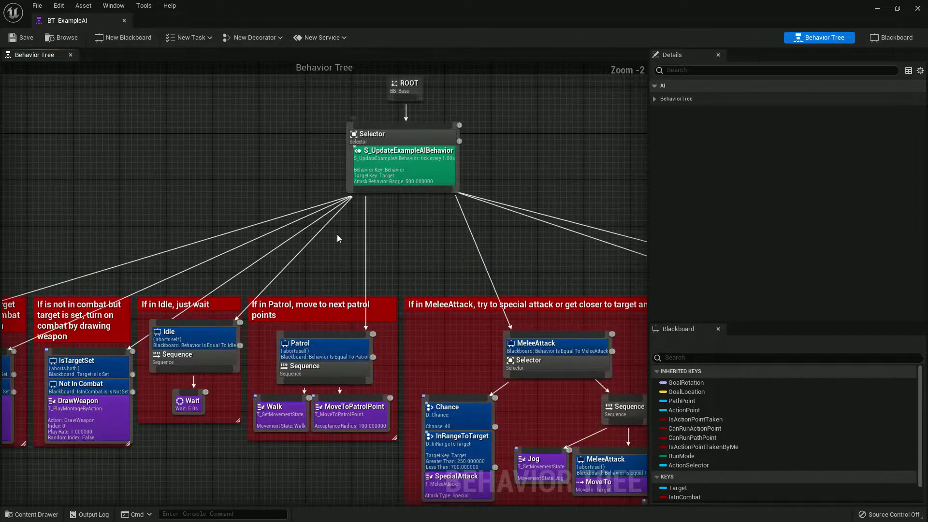
double_click(426, 148)
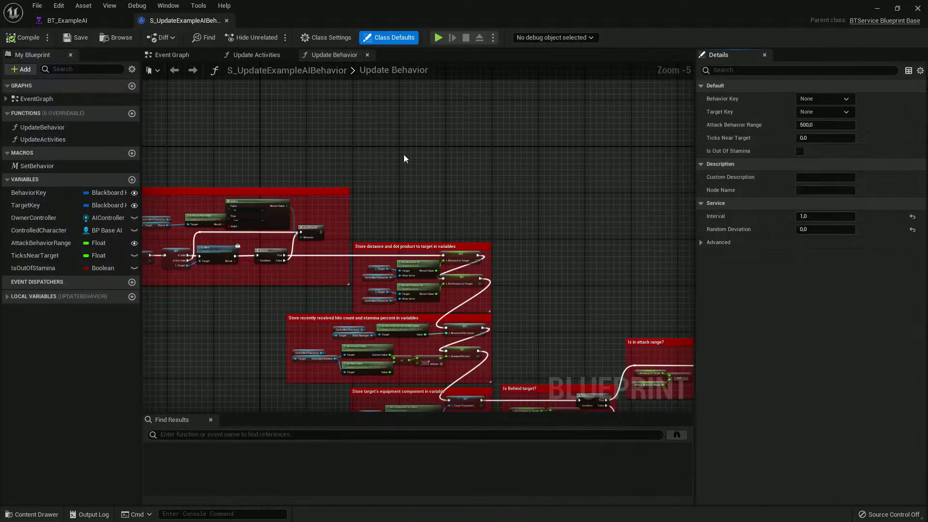
right_drag(484, 129, 533, 129)
scroll(241, 280, up, 3)
right_drag(460, 204, 410, 241)
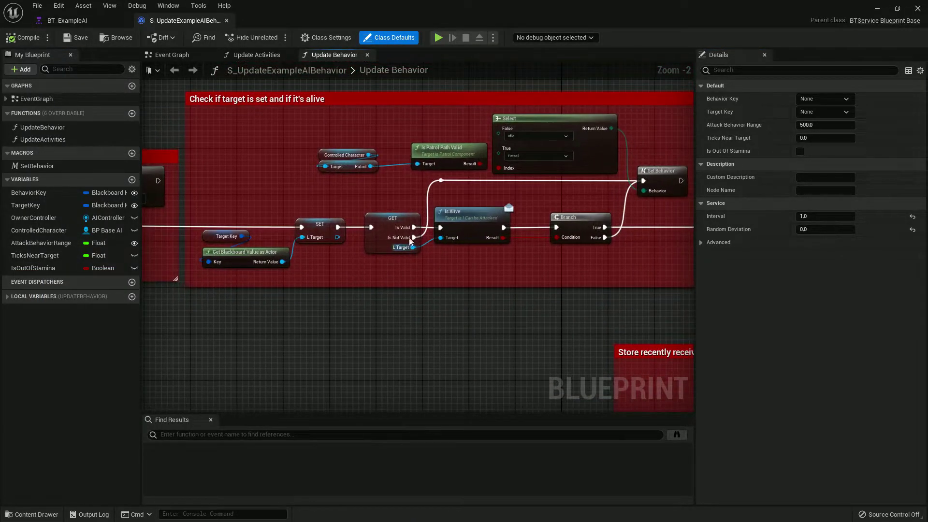
right_drag(466, 244, 433, 251)
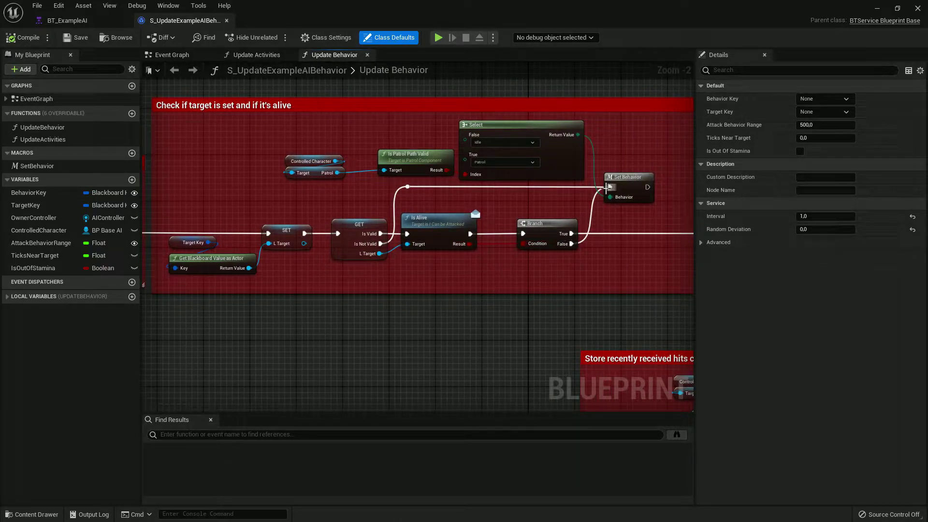
Step: Delete the Controlled Character, Patrol, Is Patrol Path Valid and Select nodes that feed Set Behavior
drag(287, 137, 509, 188)
scroll(484, 167, up, 1)
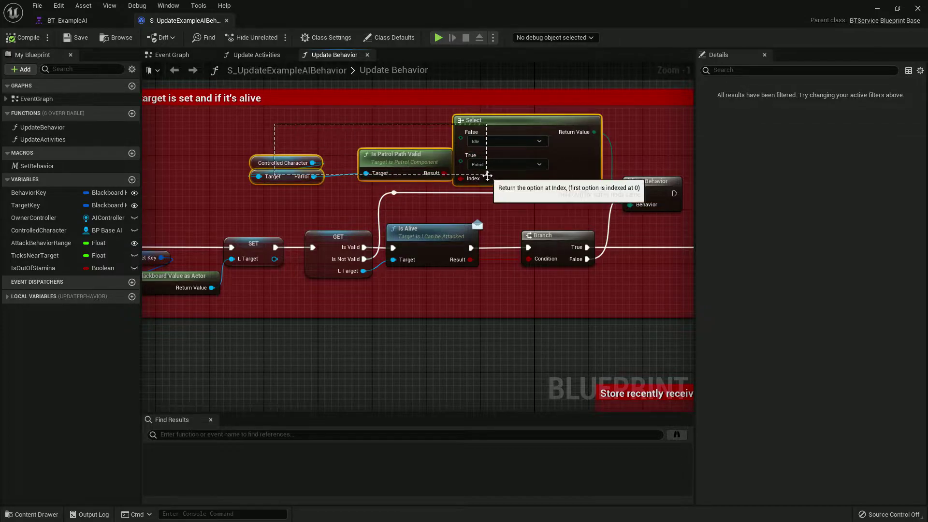
key(Delete)
Step: Set the Behavior value of the Set Behavior node to Patrol, then save and close the service blueprint
click(651, 216)
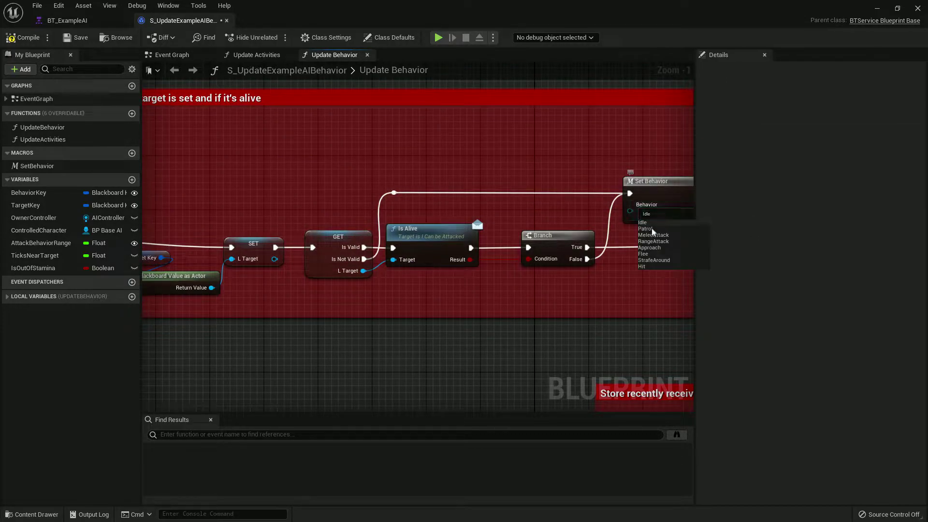
click(651, 228)
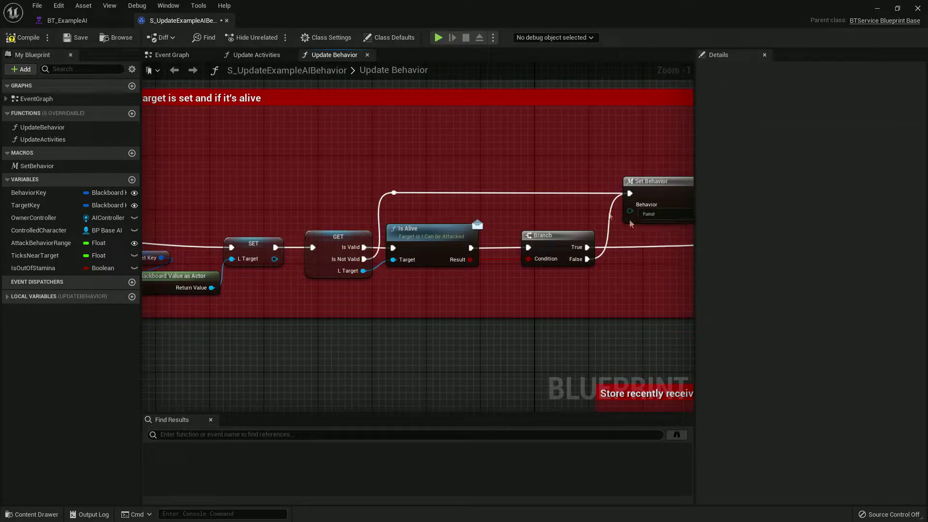
click(75, 37)
click(226, 21)
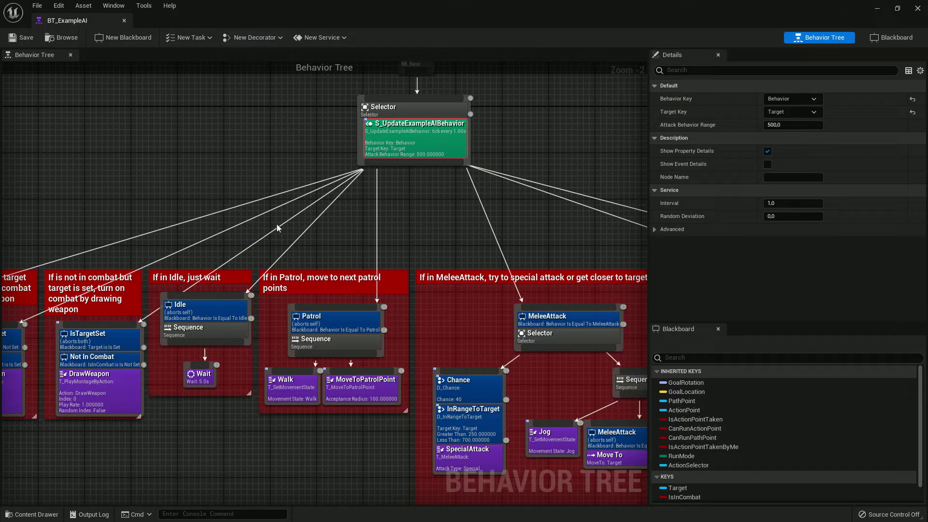
Step: Delete the "If in Idle, just wait" comment together with its Idle sequence and Wait task from the behavior tree
right_drag(277, 228, 361, 172)
drag(333, 191, 256, 358)
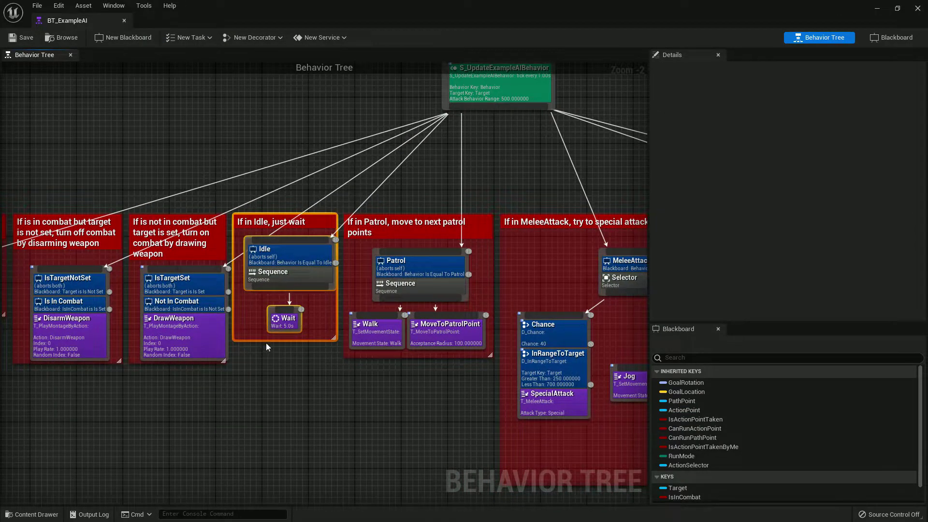
key(Delete)
Step: Replace the Walk and MoveToPatrolPoint tasks under the Patrol sequence with a single Run Behavior task
scroll(388, 316, up, 1)
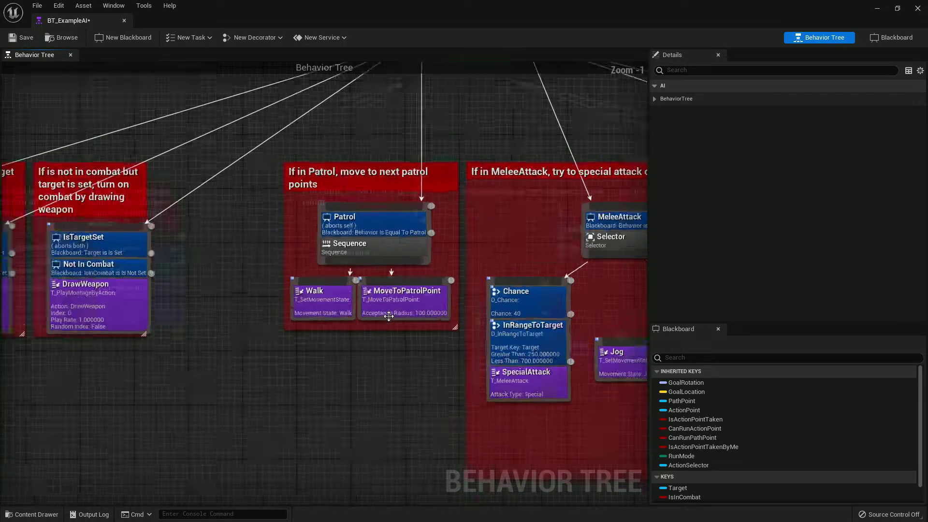
scroll(389, 316, up, 1)
drag(375, 329, 330, 294)
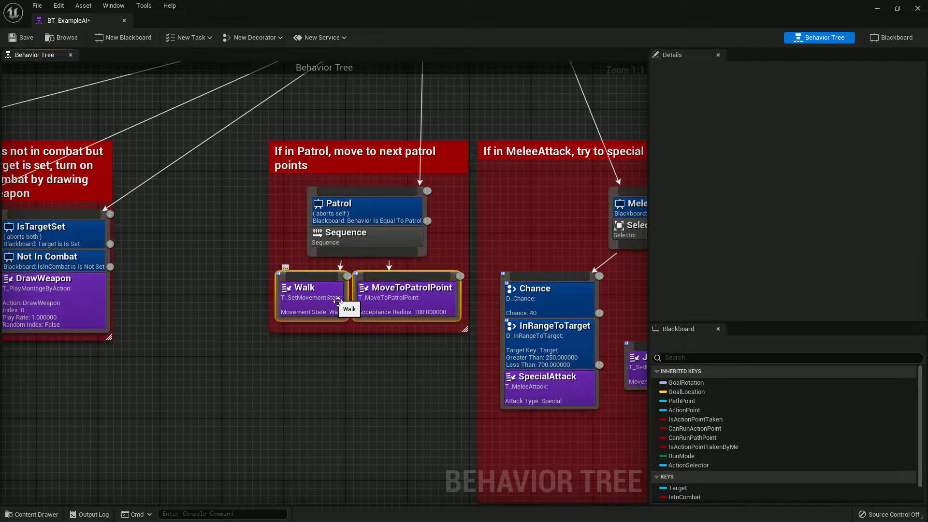
key(Delete)
drag(350, 255, 348, 287)
text(run beh)
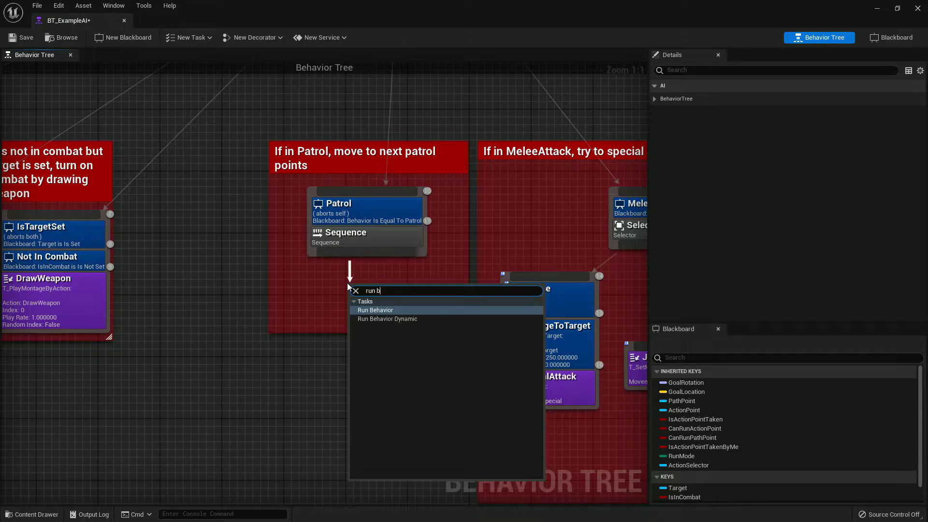
key(Return)
drag(348, 286, 332, 278)
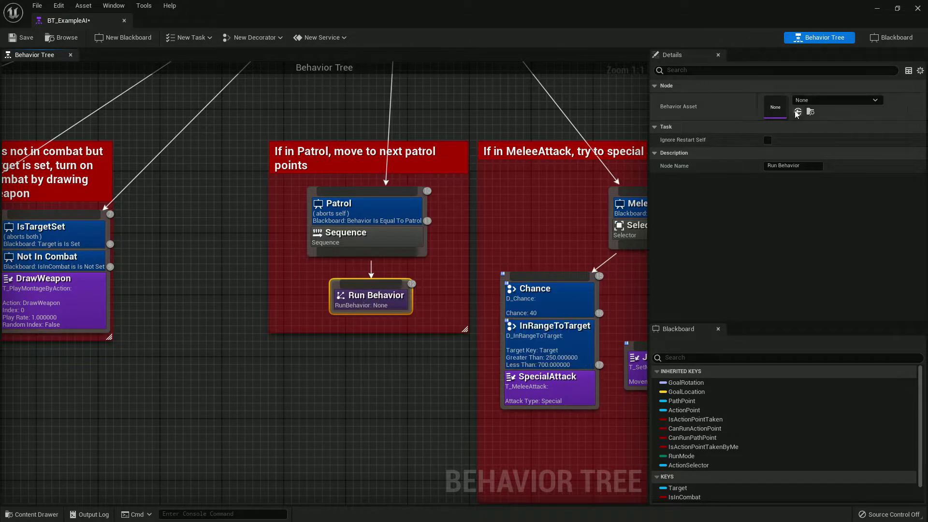
Step: Set the behavior asset of the Run Behavior task to BT_DASBase and save the behavior tree
click(821, 100)
text(das)
click(826, 210)
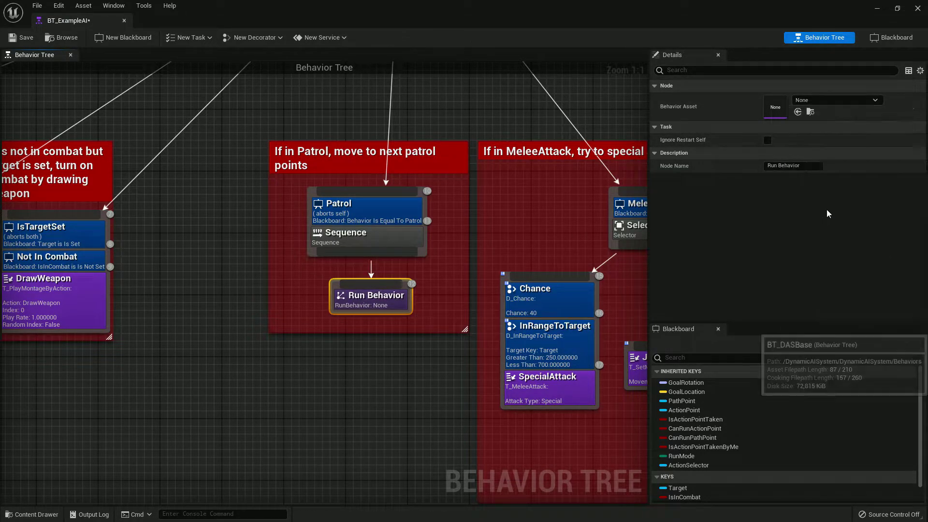
scroll(431, 208, down, 2)
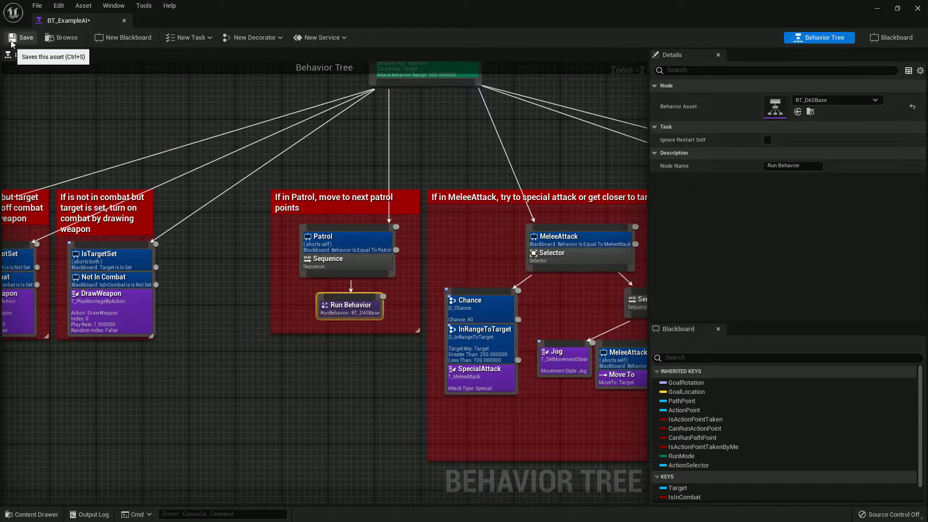
click(12, 43)
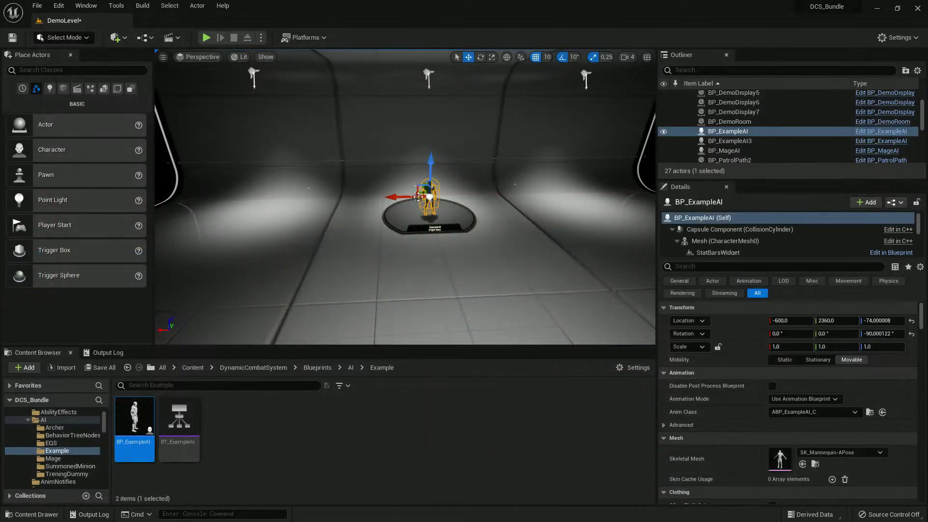
Step: Find BP_ExampleAI's AI Controller Class, BP_BaseAIController, and open its event graph at the Run Behavior Tree node
text(i controller)
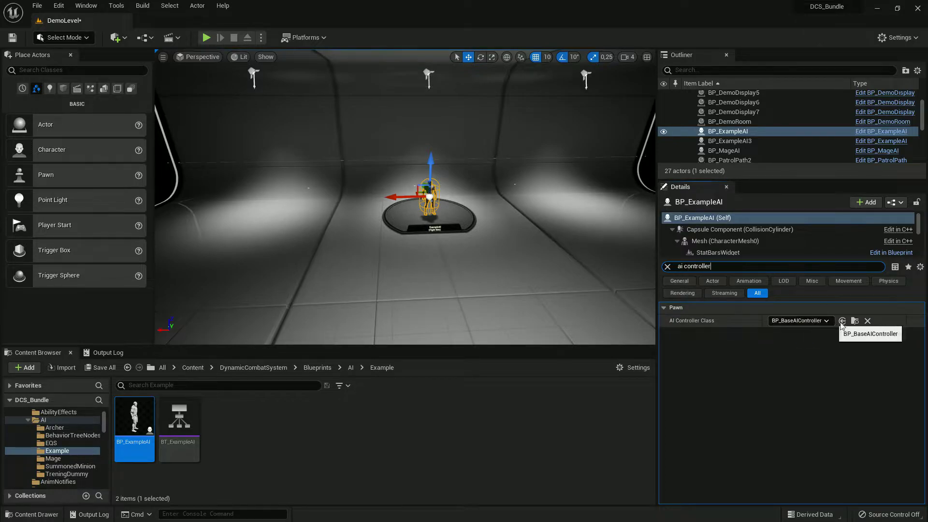
click(855, 321)
mouse_move(542, 419)
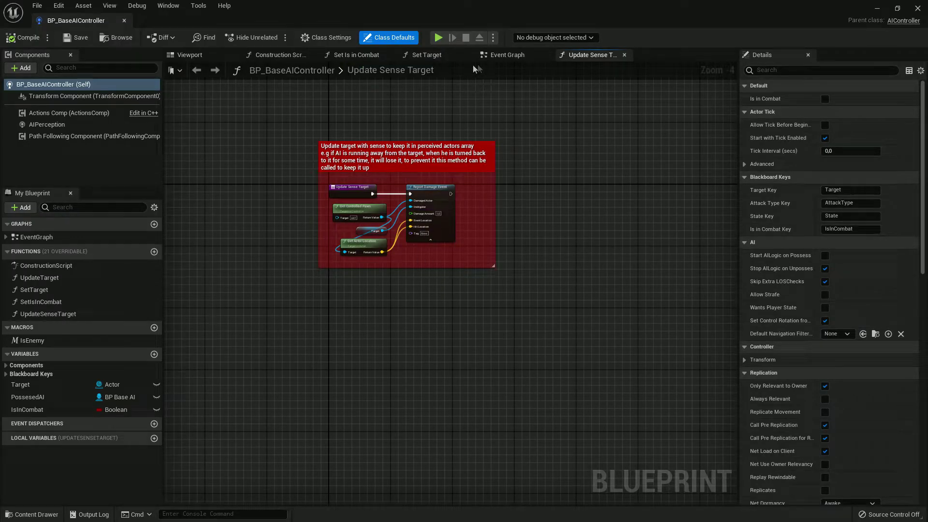
click(511, 56)
right_drag(336, 164, 672, 165)
scroll(673, 166, down, 2)
scroll(508, 176, up, 3)
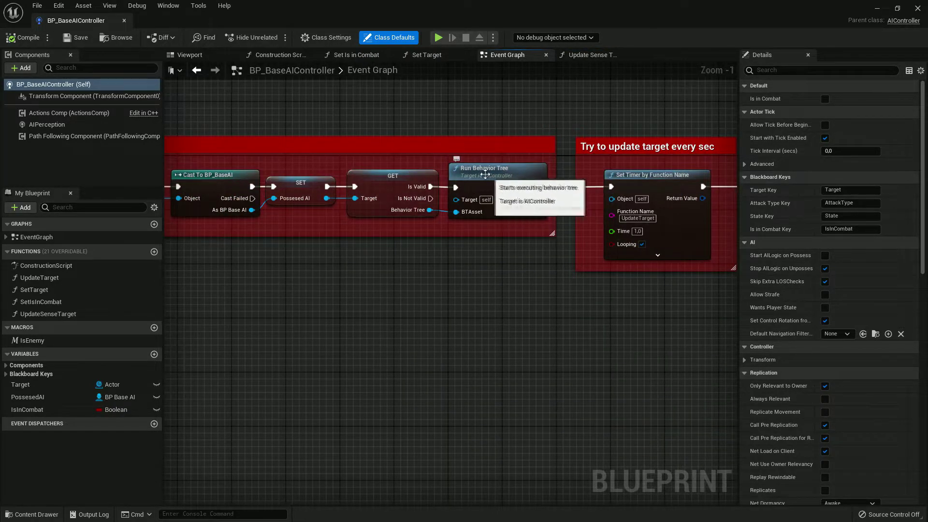
Step: Get the DAS component from the As BP Base AI output and add an Init call on it
drag(251, 209, 357, 256)
text(get das)
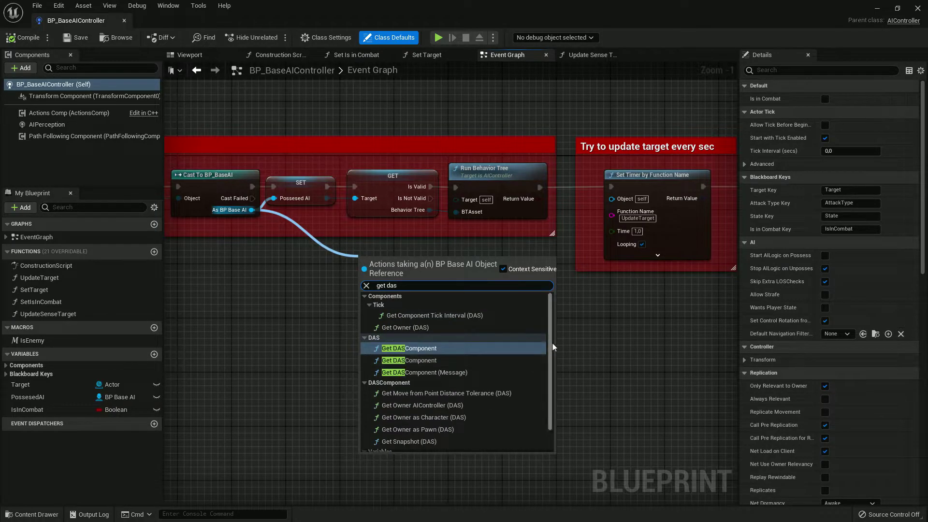
scroll(519, 406, down, 2)
click(422, 445)
drag(419, 265, 466, 251)
text(init)
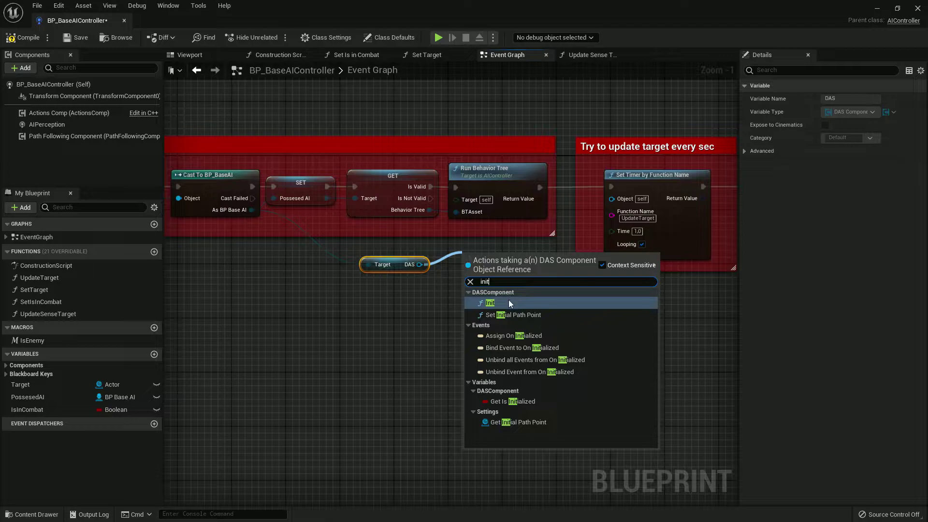
click(509, 302)
Step: Replace the Run Behavior Tree node with Init, wiring it between the valid GET and Set Timer and feeding it the Behavior Tree
drag(430, 186, 470, 275)
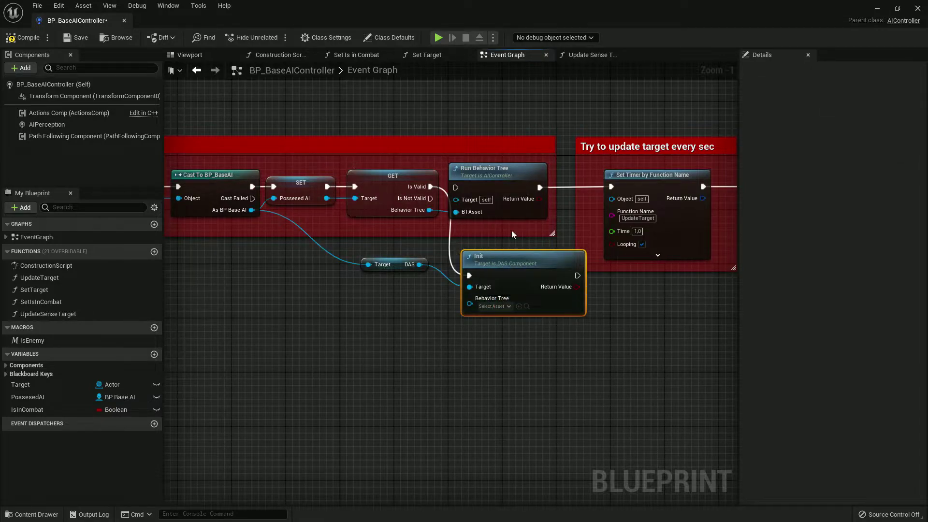
drag(552, 186, 615, 187)
click(516, 181)
key(Delete)
drag(502, 263, 494, 176)
drag(462, 216, 429, 210)
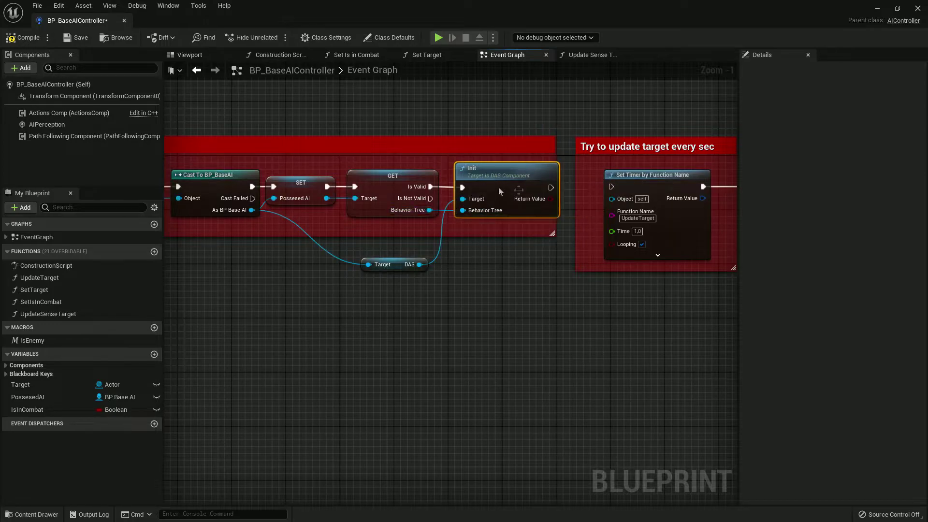
drag(551, 188, 612, 187)
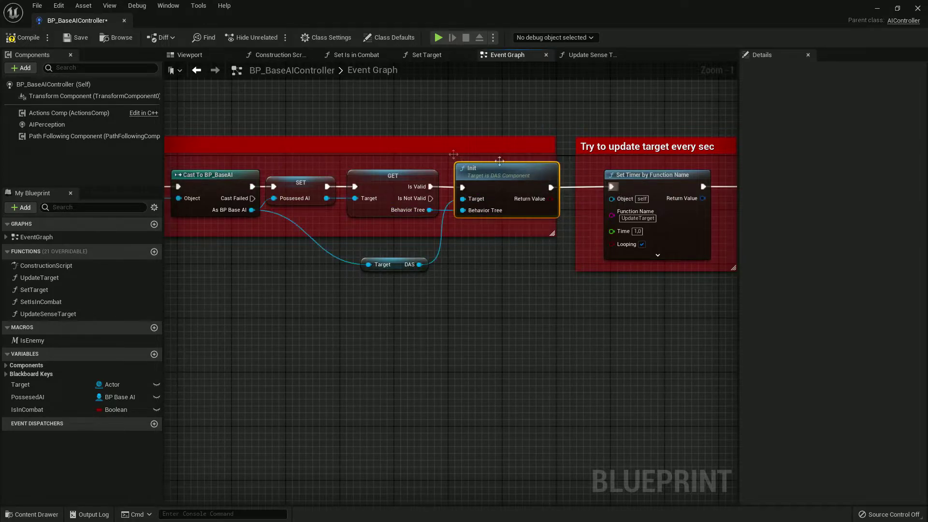
Step: Compile and save the BP_BaseAIController blueprint, then close it
click(24, 40)
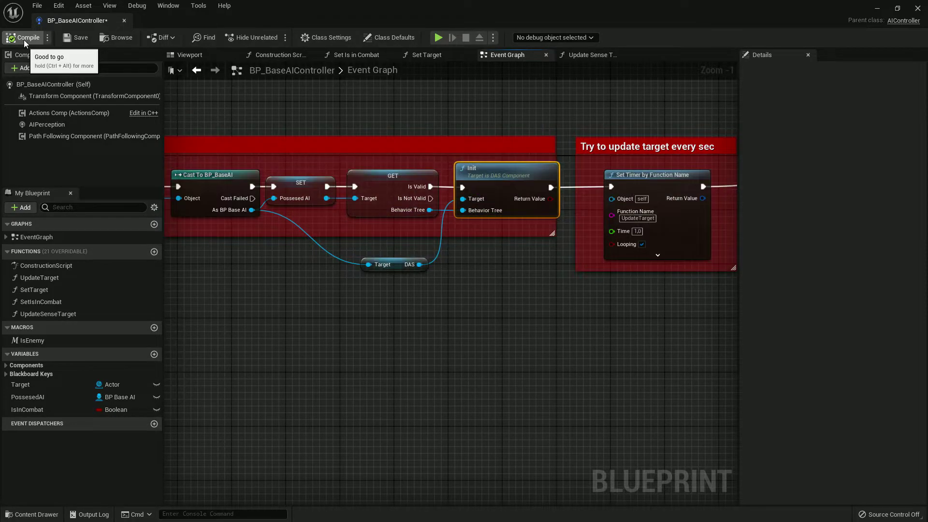
click(76, 40)
click(124, 20)
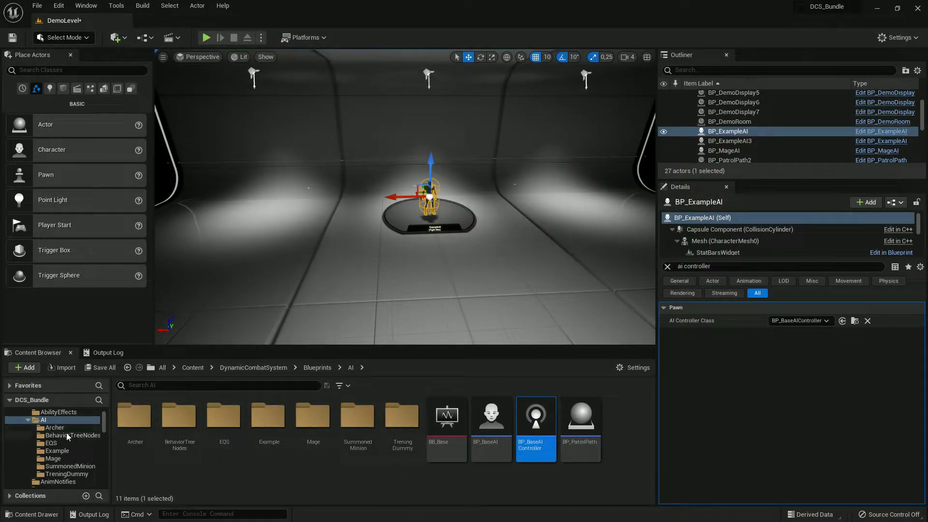
Step: Search all content for "das" and show BP_DASPathPoint in its DynamicAISystem folder
scroll(68, 436, up, 3)
click(24, 412)
click(227, 386)
text(das)
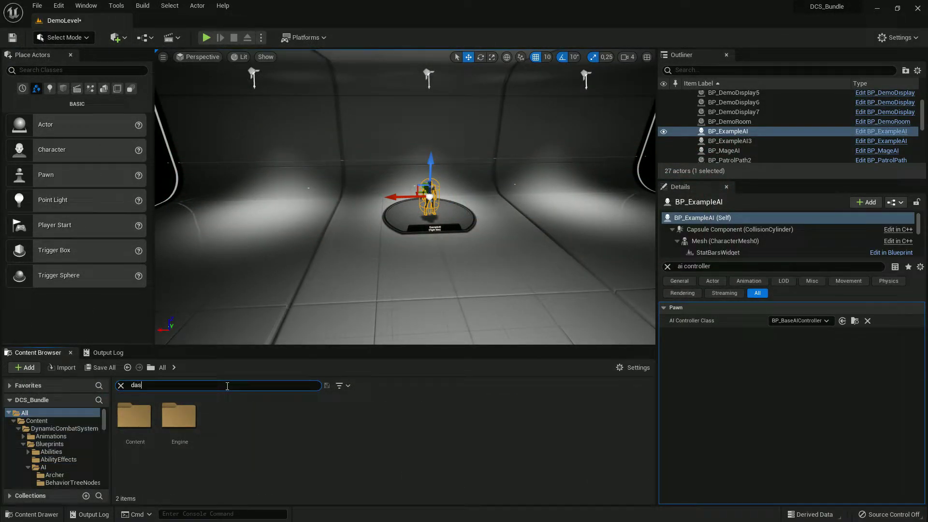
click(375, 422)
key(ctrl+b)
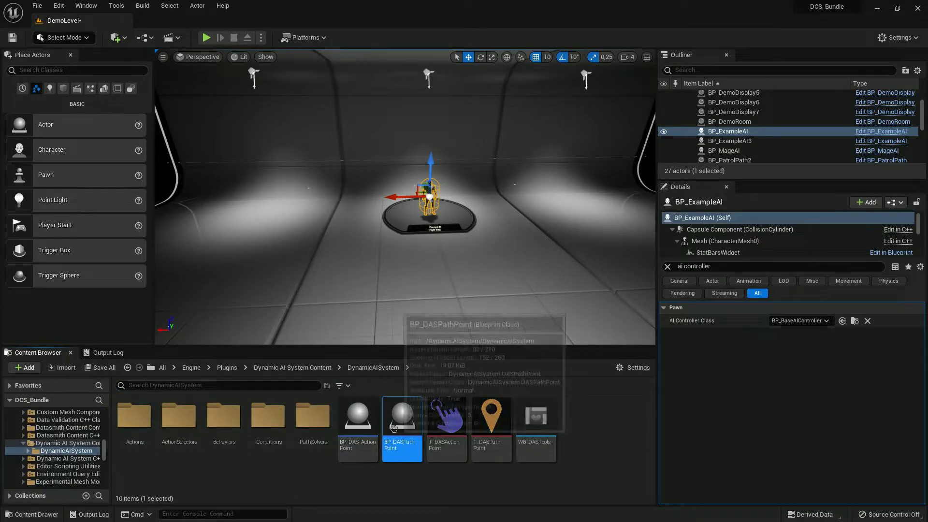
Step: Place a BP_DASPathPoint in the level and duplicate it into a chain of four points forming a rectangle around the ExampleAI platform
drag(310, 242, 309, 241)
right_drag(310, 241, 310, 271)
alt+drag(301, 221, 545, 161)
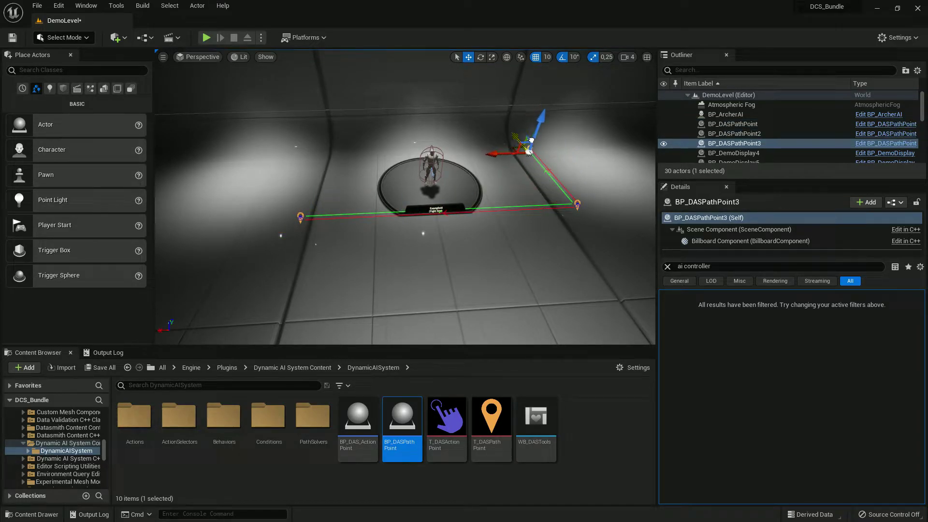
alt+drag(508, 165, 313, 178)
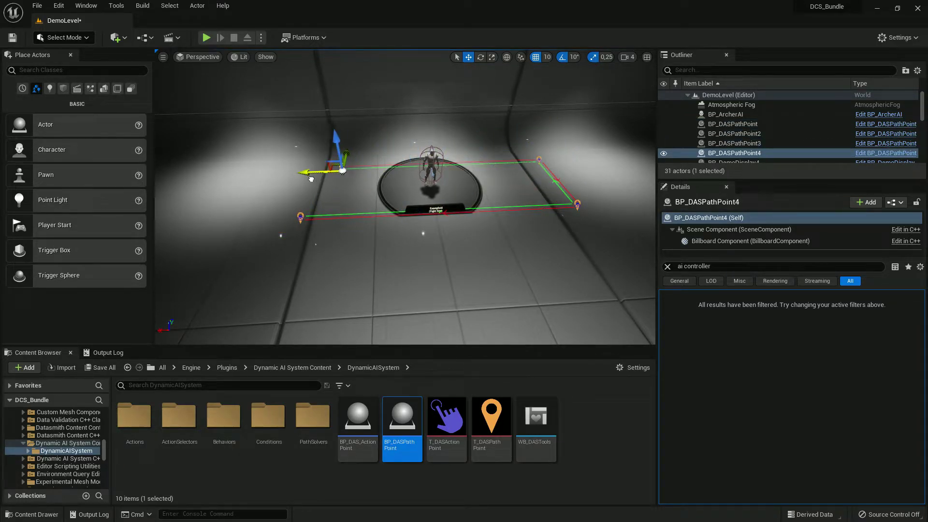
Step: Run the WB_DASTools editor utility widget and connect BP_DASPathPoint4 with the first path point to close the loop
right_click(535, 421)
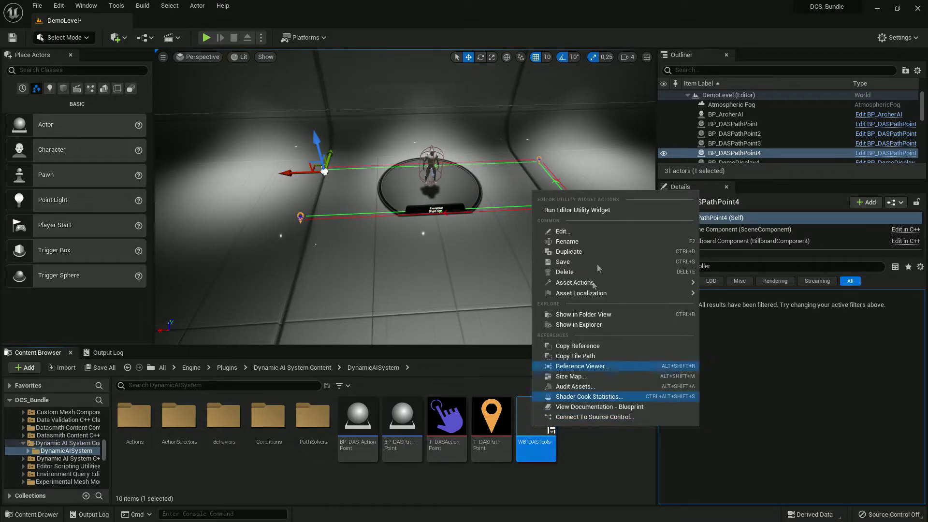
click(575, 209)
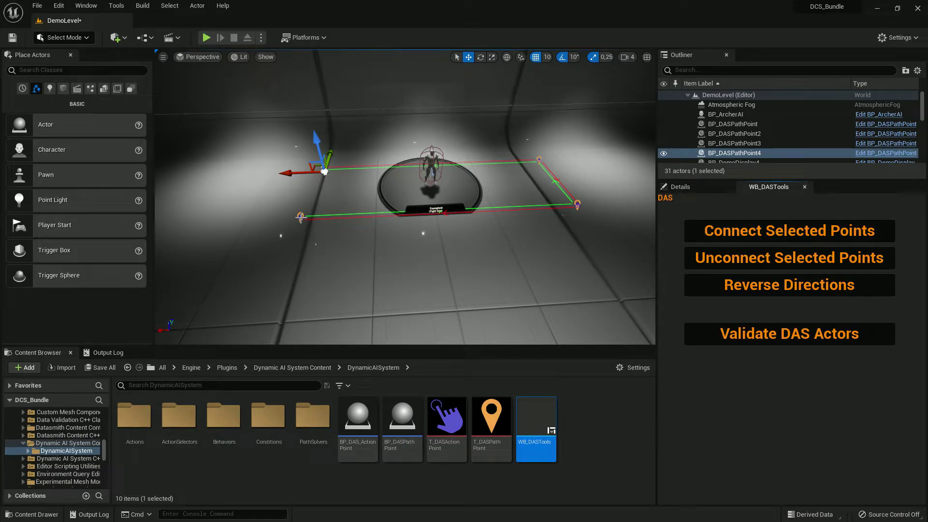
ctrl+click(300, 217)
click(727, 230)
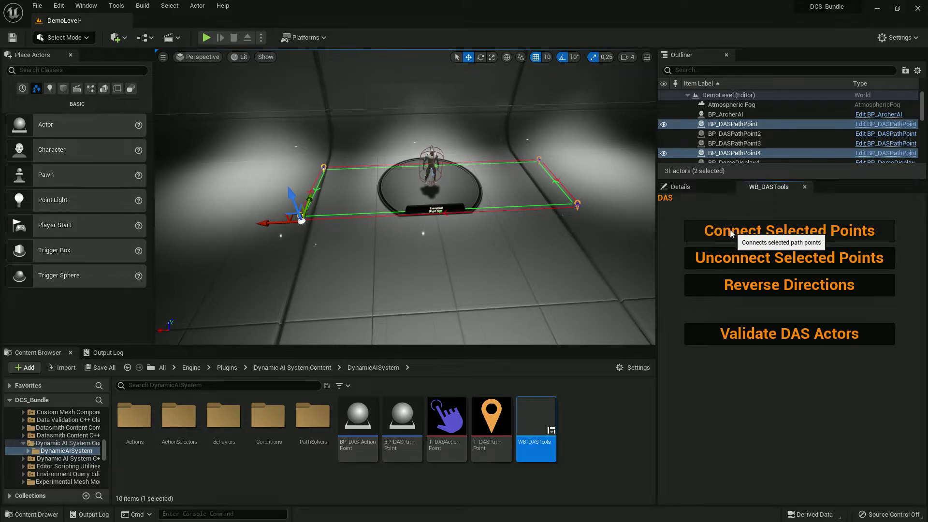
Step: Set the Initial Path Point of BP_ExampleAI's DAS component to BP_DASPathPoint3, picked from the scene
click(431, 167)
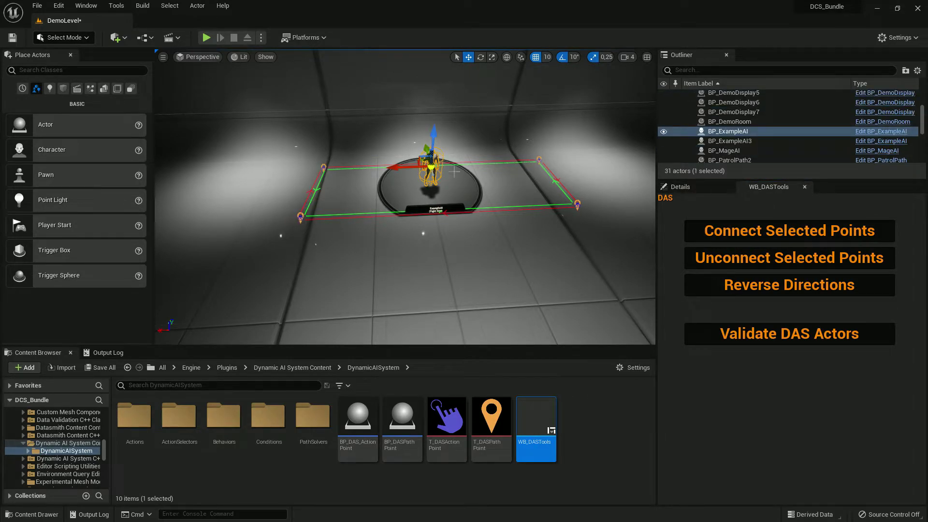
click(693, 187)
click(667, 266)
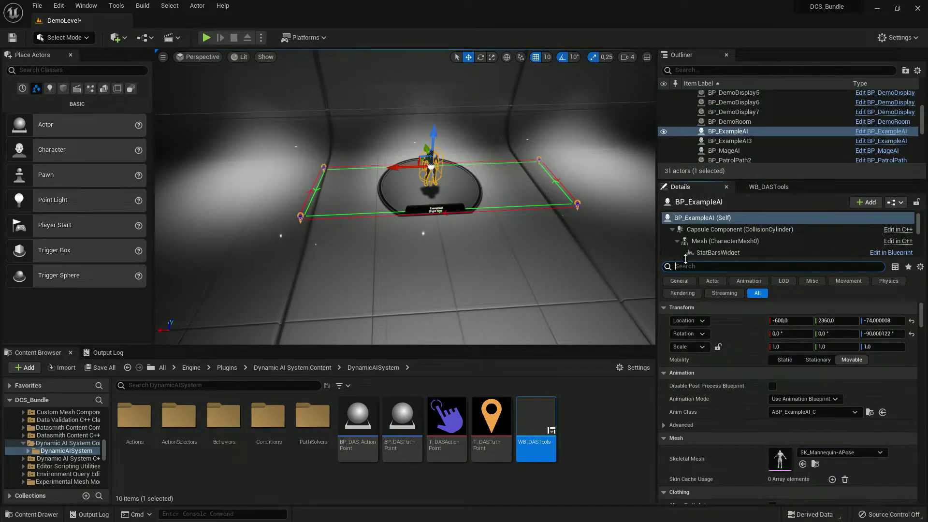
scroll(697, 243, down, 5)
scroll(700, 244, down, 2)
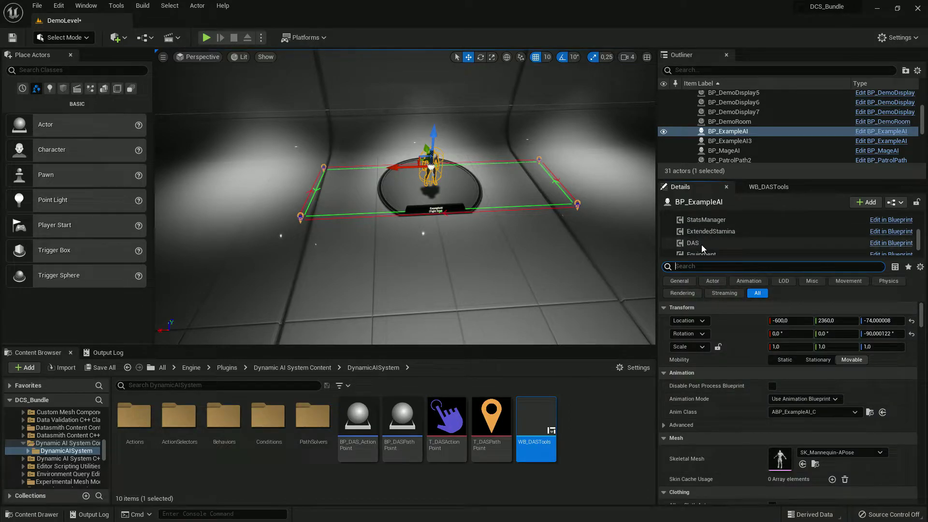
click(700, 243)
click(896, 322)
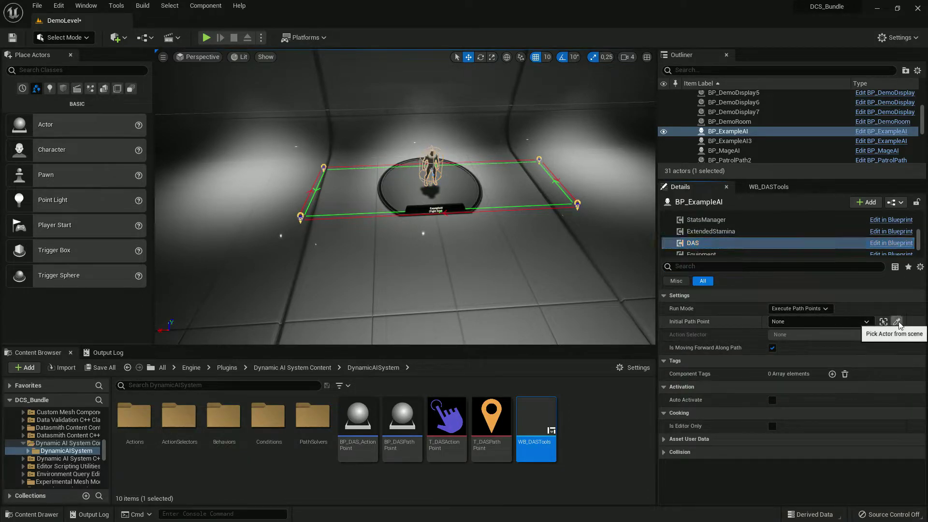
click(539, 159)
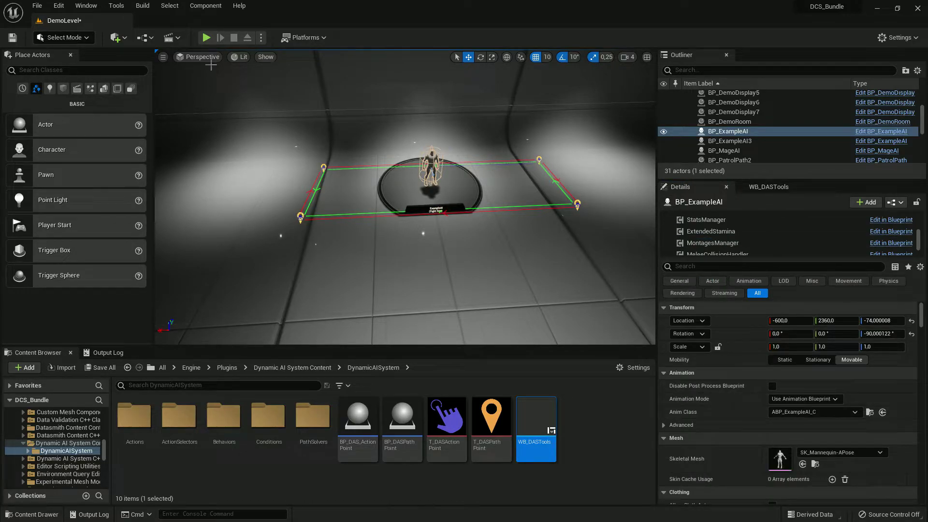
Step: Play the level in full screen to check the example AI's path movement, then stop the session
click(206, 37)
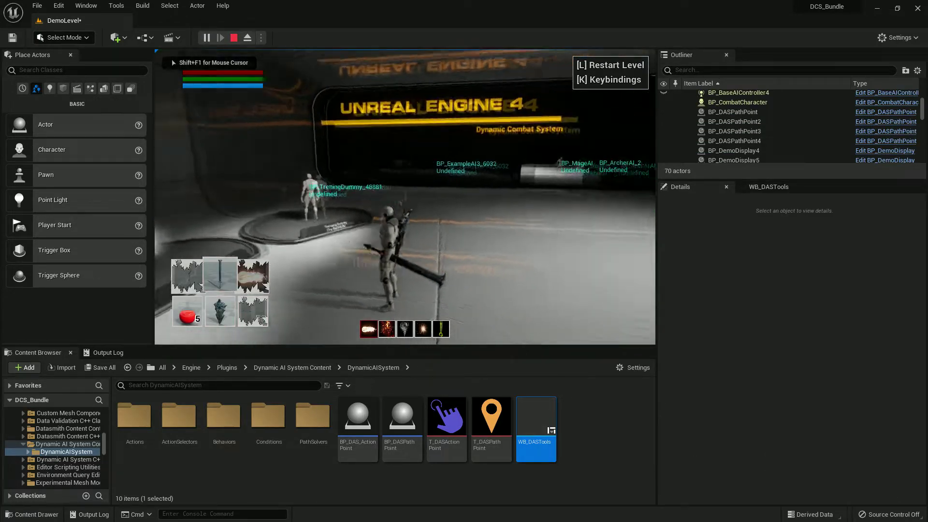
key(F11)
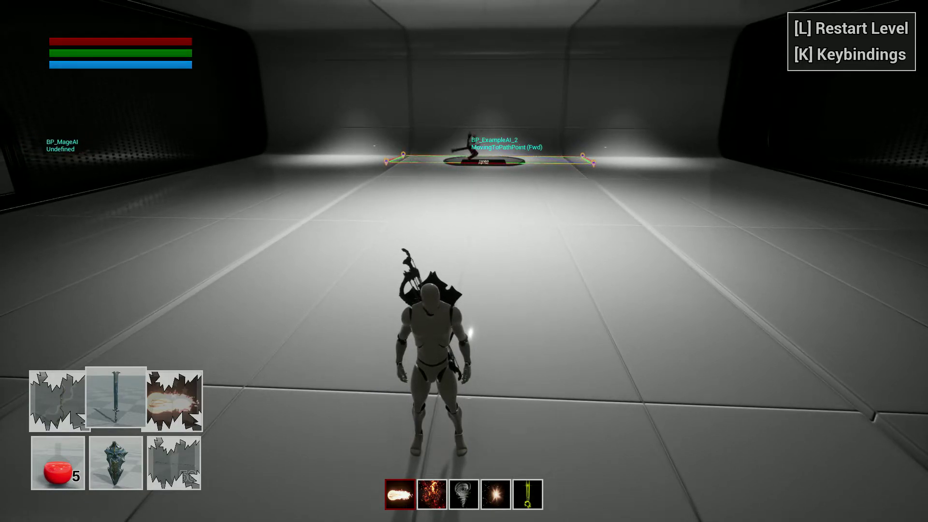
key(Escape)
key(F11)
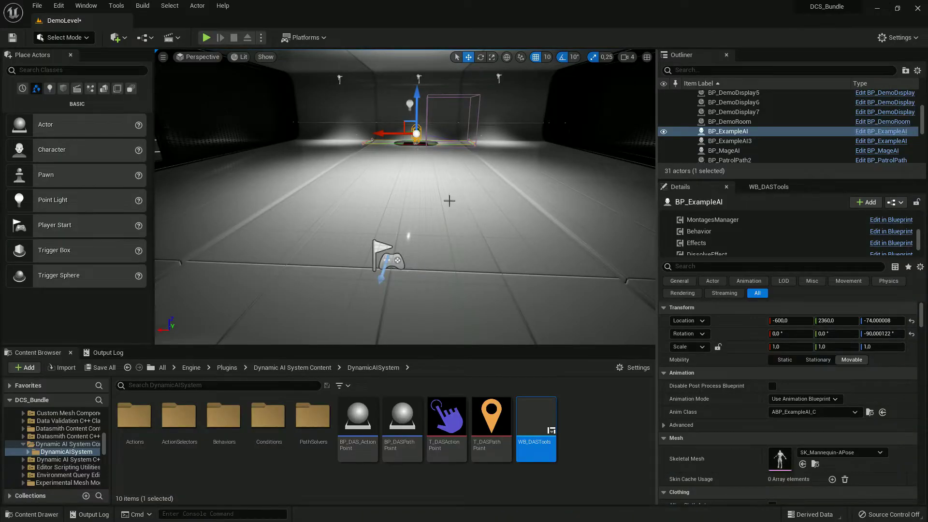
Step: Find the DAS actor classes and place a BP_DAS_ActionPoint on the floor between the ExampleAI platform and the nearby path point
key(f)
click(41, 70)
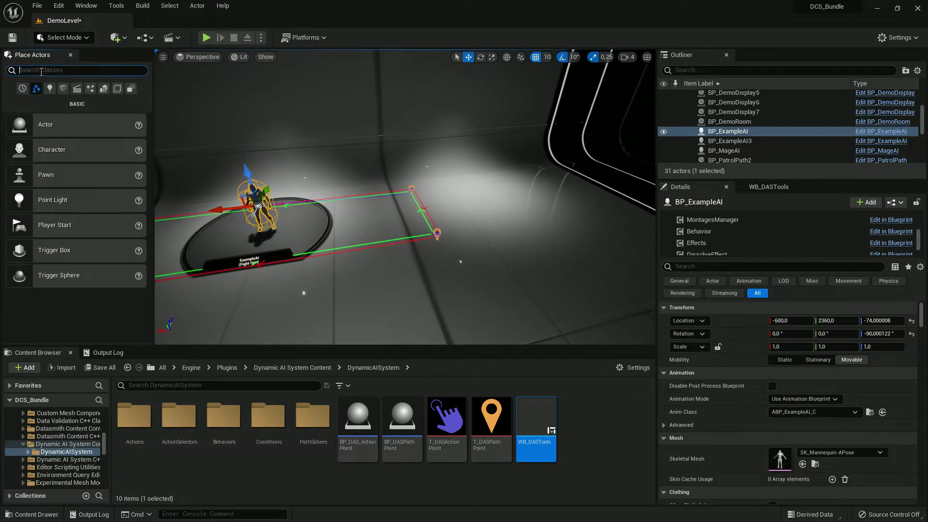
right_drag(348, 169, 354, 220)
drag(97, 119, 367, 255)
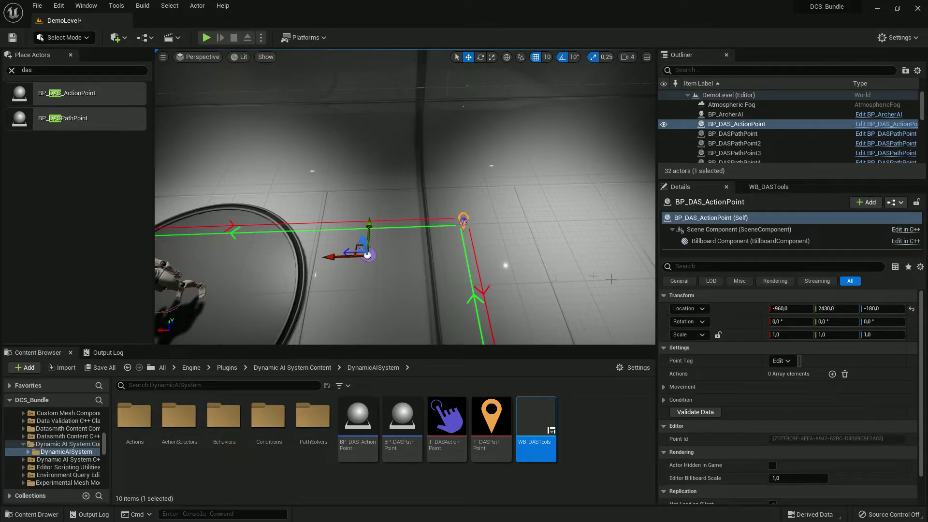
Step: Add a DASAction Play Montage action to BP_DAS_ActionPoint with Anim_Talking_1_Montage as its montage to play
click(832, 373)
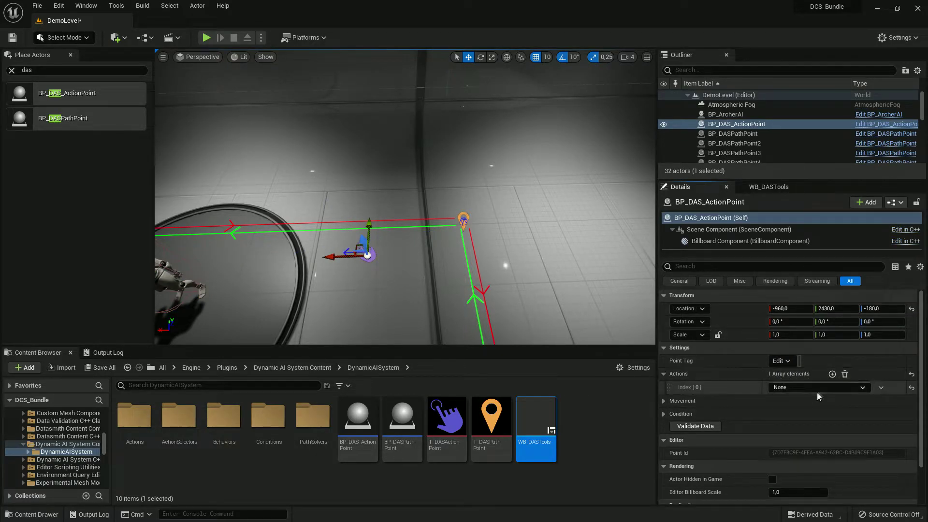
click(816, 388)
click(829, 432)
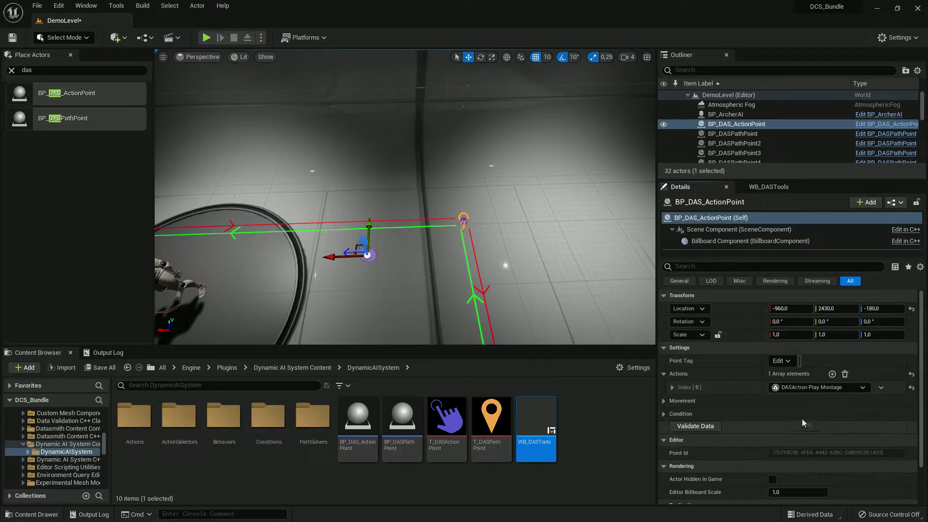
click(674, 392)
click(831, 427)
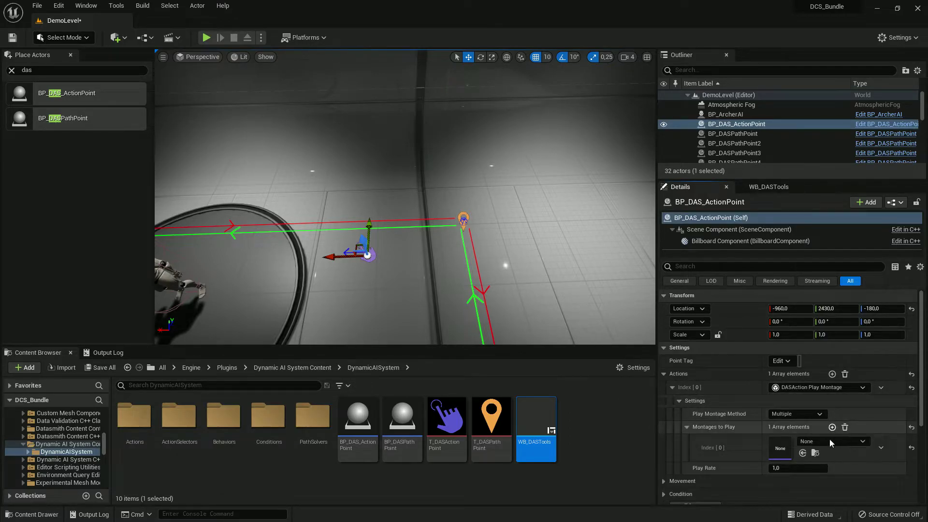
click(831, 440)
text(talking)
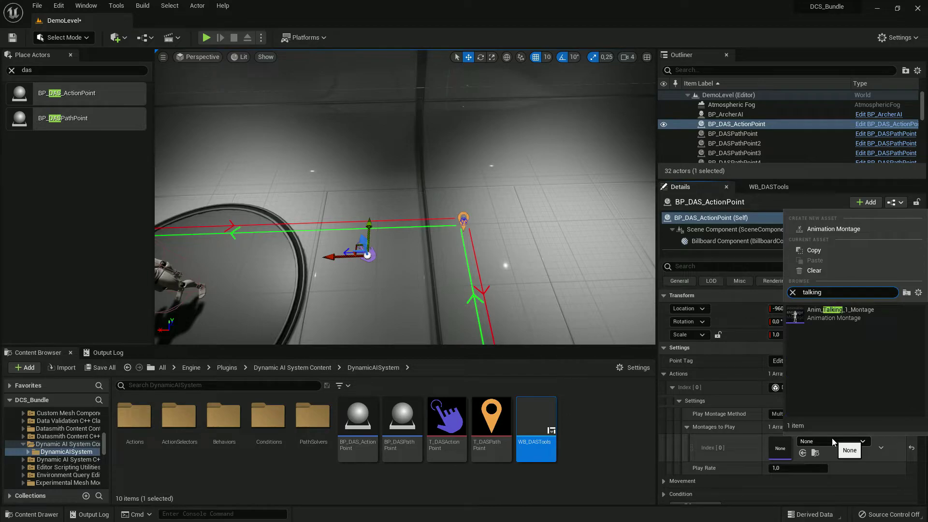
click(850, 315)
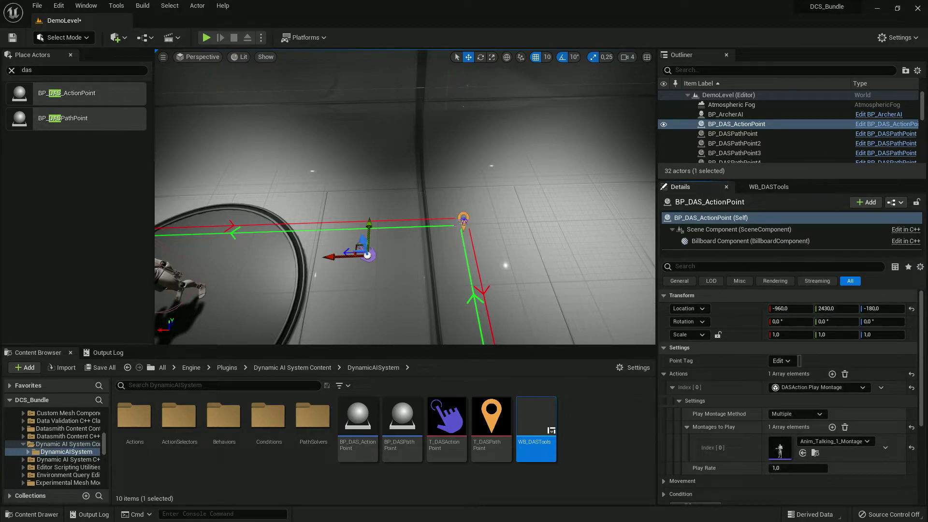
Step: Set BP_DASPathPoint3's Action Selector to DASSelector_SelectedAction and pick BP_DAS_ActionPoint from the scene as its Action Point
click(464, 223)
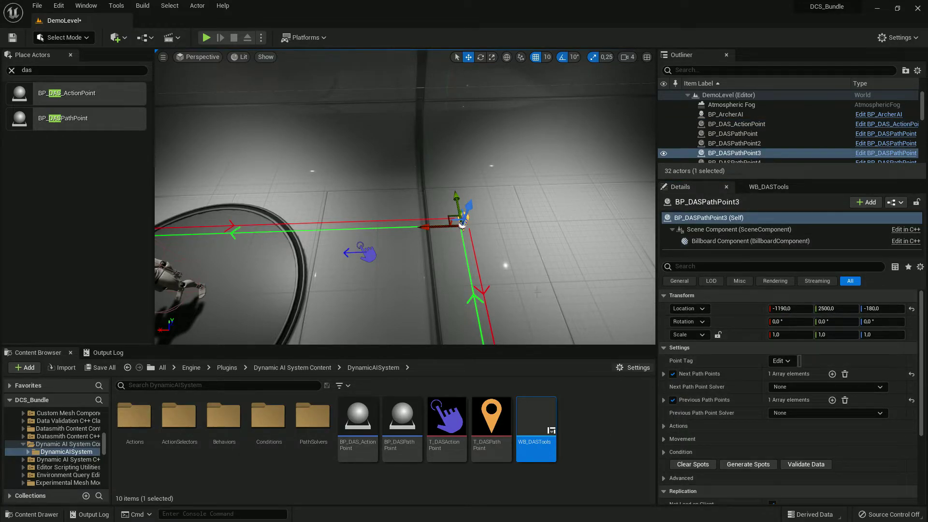
scroll(767, 402, down, 2)
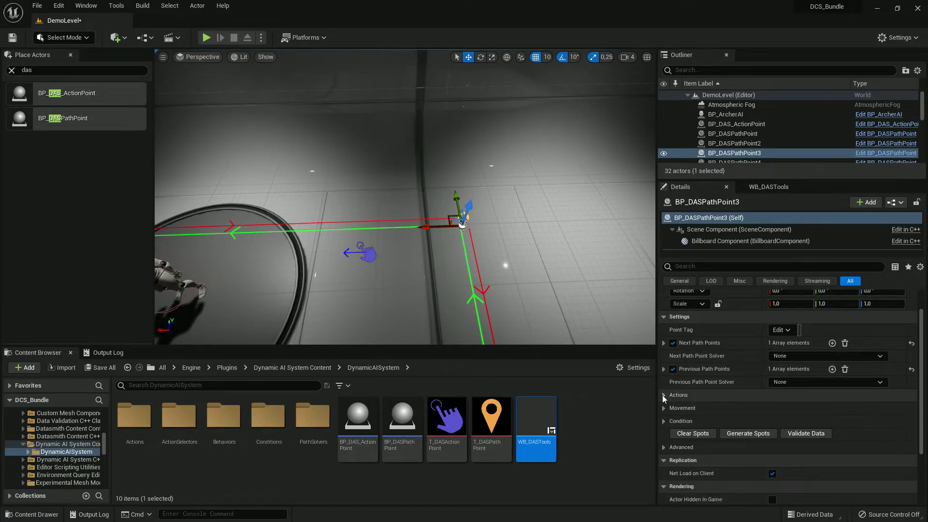
click(678, 395)
click(817, 421)
click(832, 475)
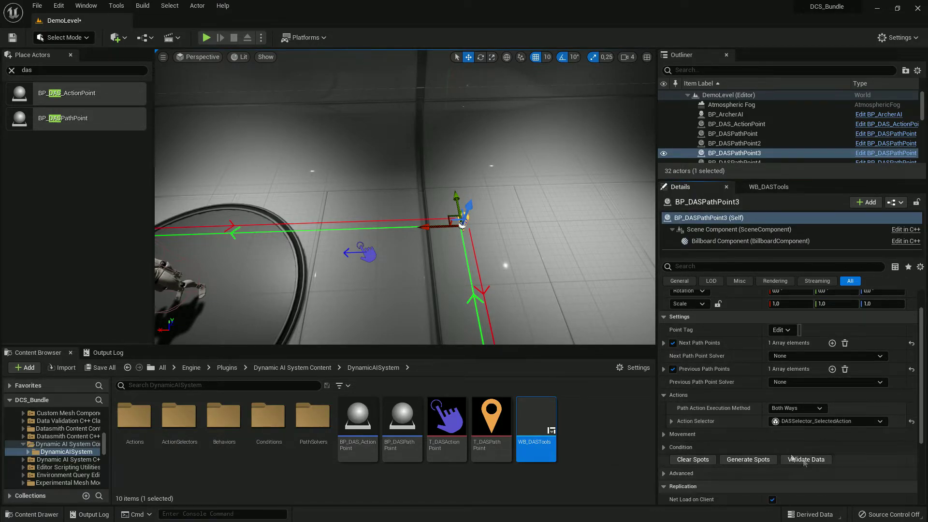
click(671, 421)
click(678, 434)
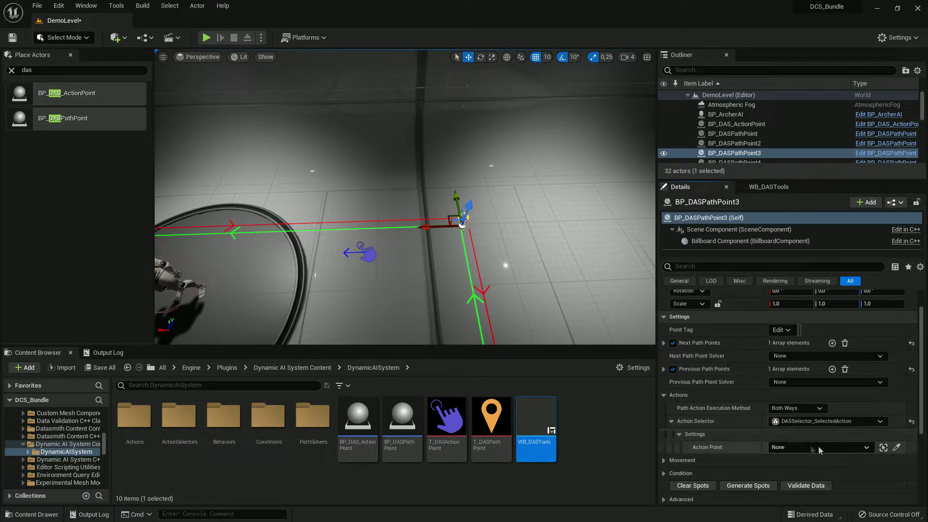
click(896, 447)
click(369, 256)
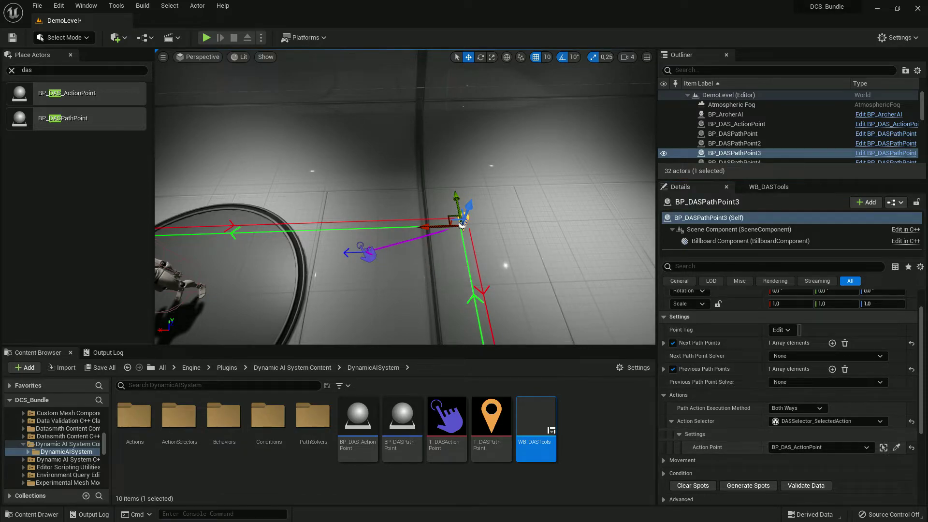
Step: Play the level, detach from the player to watch the example AI use the action point, and stop the session
right_drag(369, 257, 377, 248)
click(207, 39)
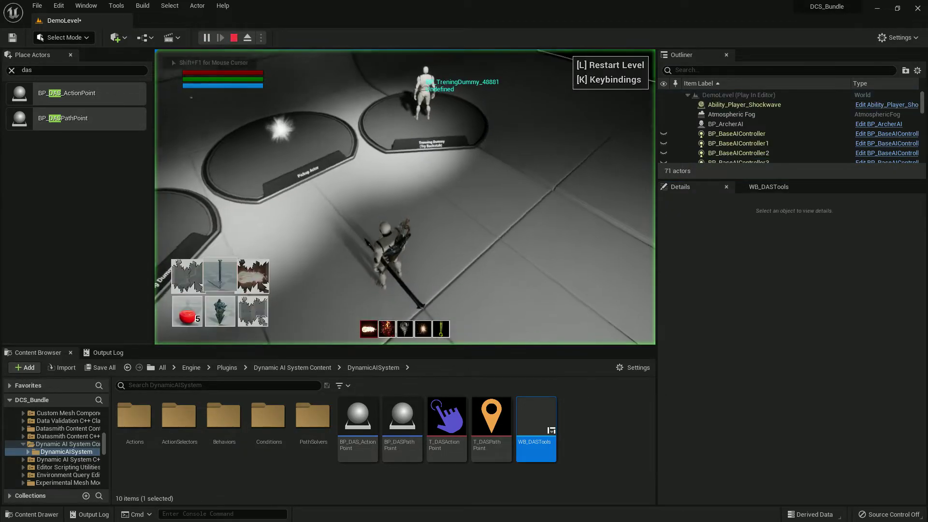
key(F11)
key(F8)
right_drag(464, 261, 601, 247)
key(w)
right_drag(619, 134, 592, 133)
key(s)
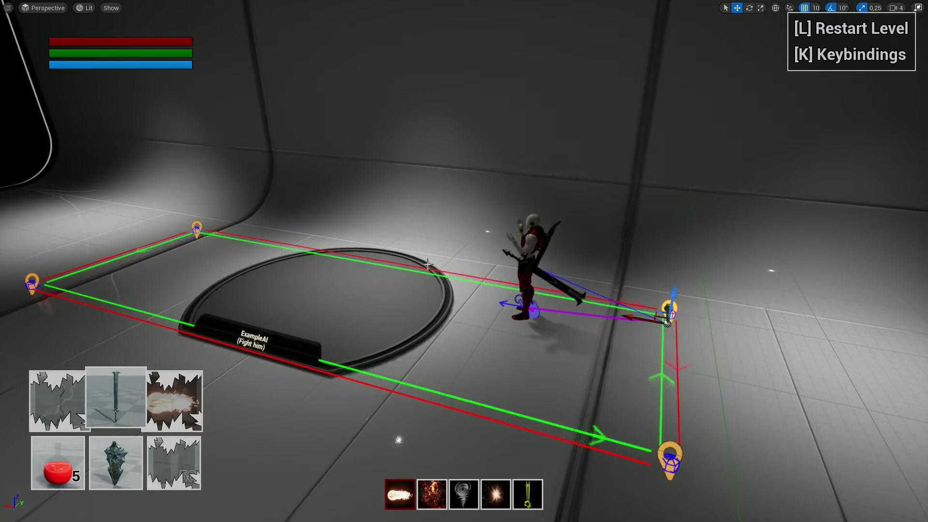
key(F11)
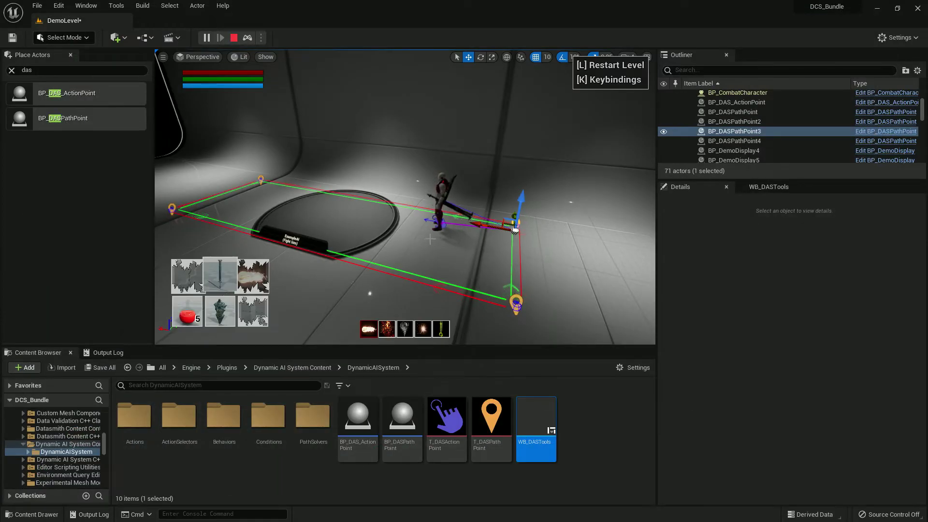
right_drag(430, 239, 423, 234)
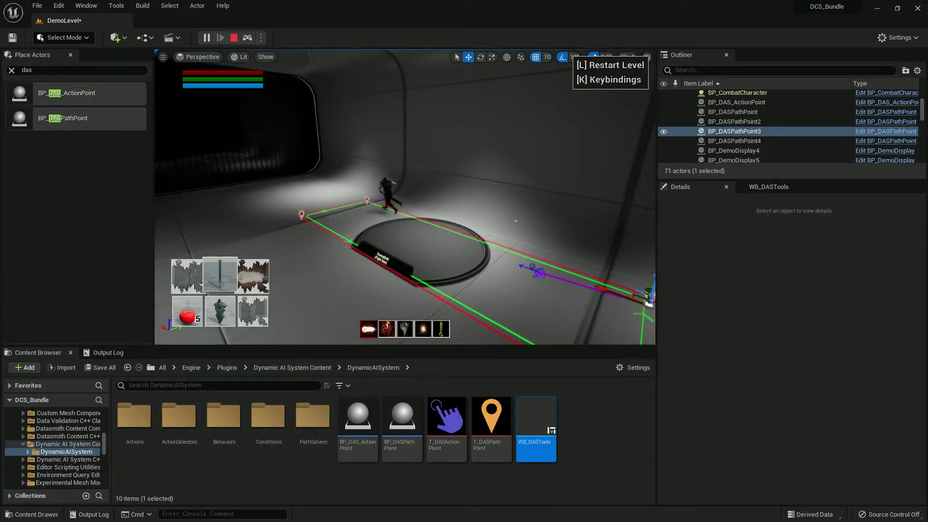
key(Escape)
Step: Select BP_MageAI in the level and open the BT_MageAI behavior tree
key(w)
mouse_move(416, 253)
right_down()
mouse_move(442, 266)
mouse_move(415, 252)
right_up()
drag(333, 314, 408, 229)
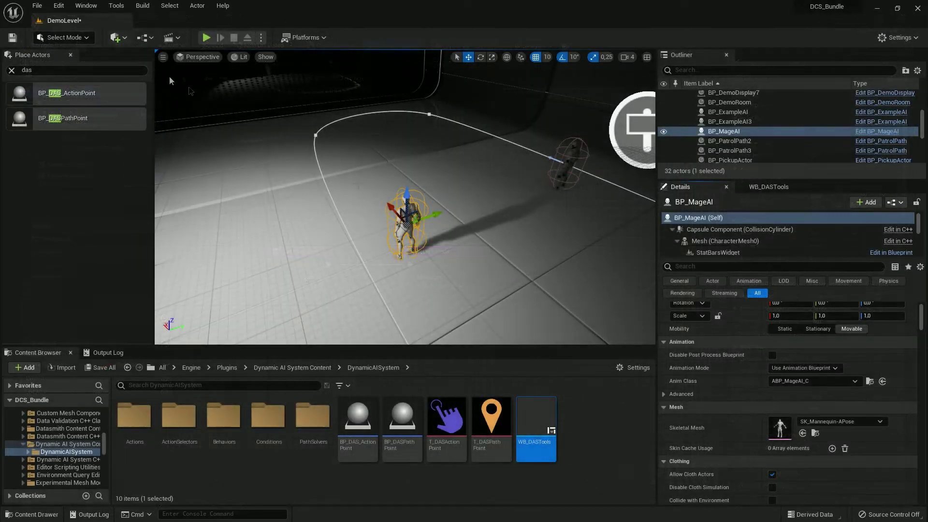
key(ctrl+p)
text(bt mage)
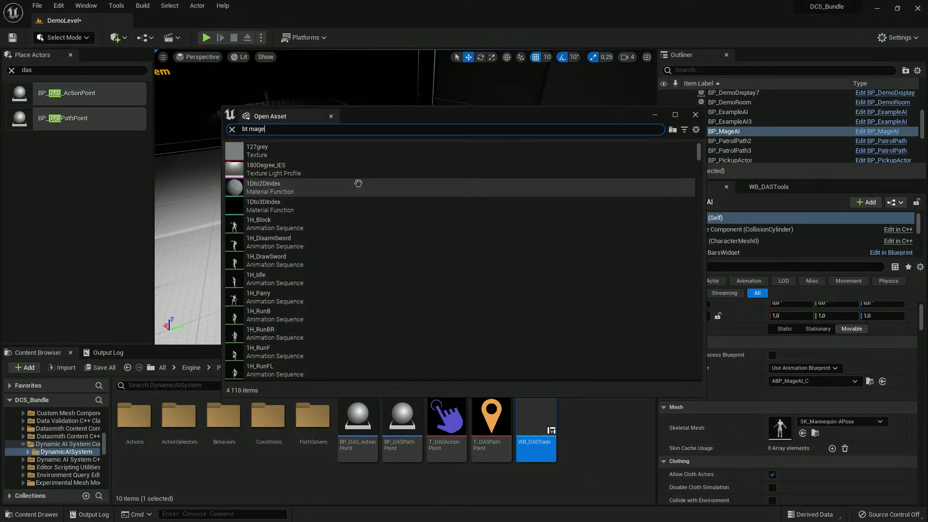
double_click(340, 154)
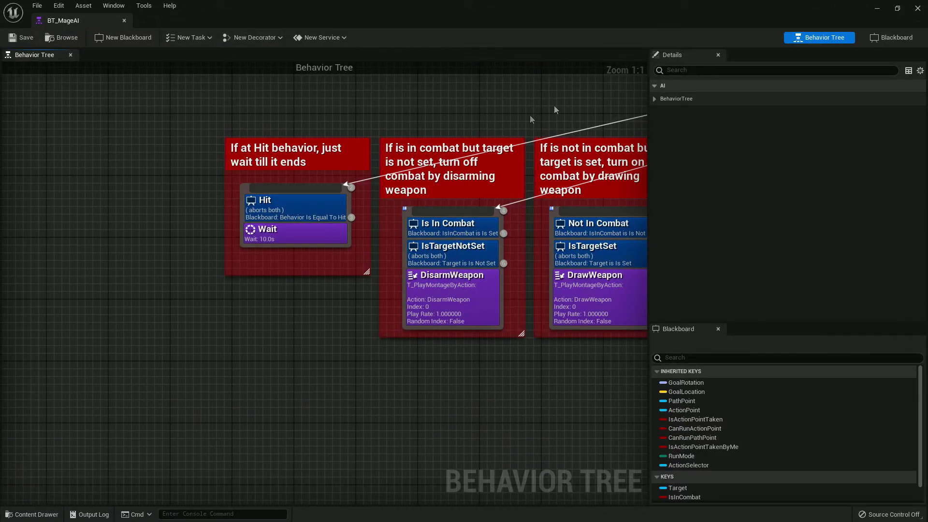
Step: Delete the Idle branch with its comment, and the Walk and MoveToPatrolPoint tasks under the Patrol sequence
scroll(196, 149, down, 6)
scroll(257, 195, up, 4)
drag(245, 264, 244, 277)
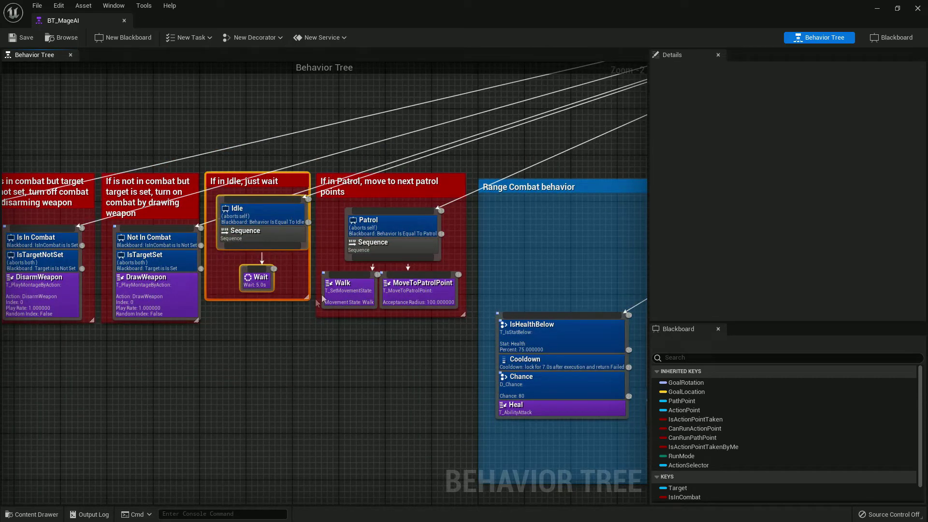
key(Delete)
drag(341, 268, 421, 300)
key(Delete)
Step: Add a Run Behavior task under the Patrol sequence and assign the DAS behavior tree as its Behavior Asset
drag(385, 258, 372, 288)
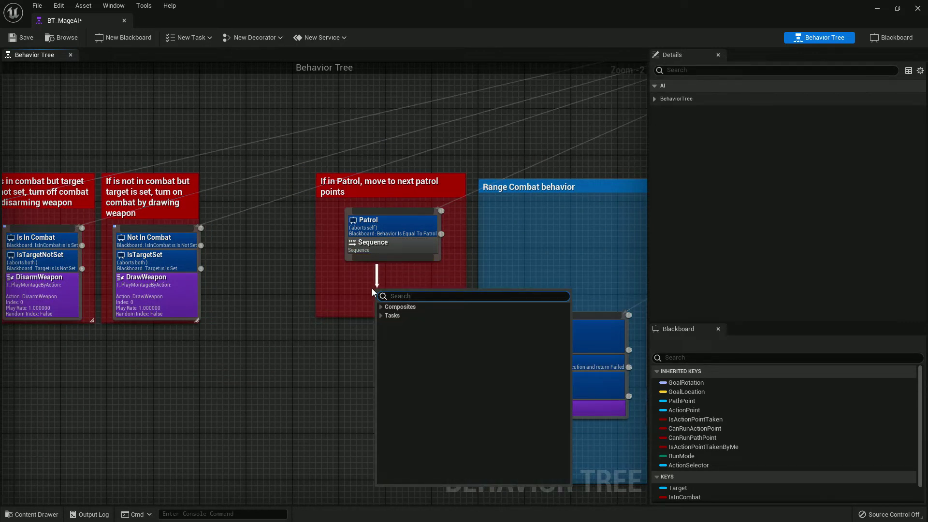
text(run b)
key(Return)
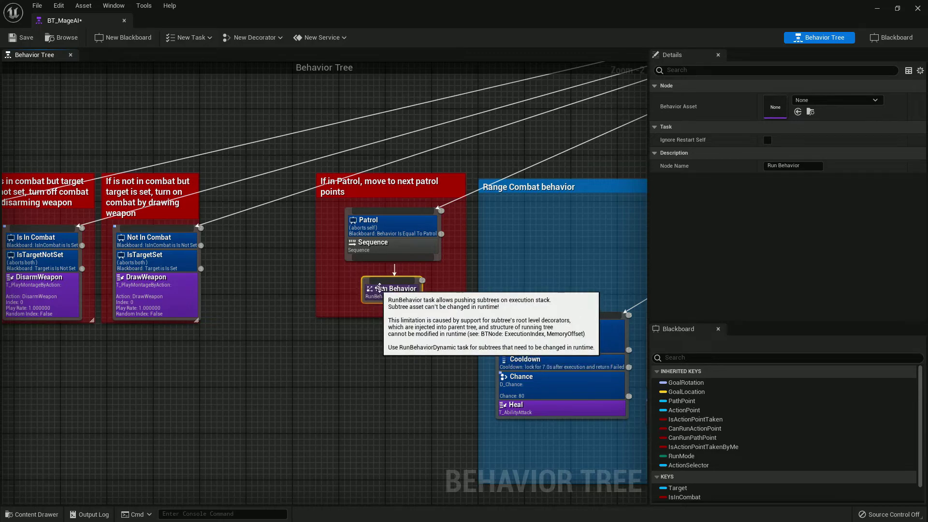
drag(389, 300, 376, 288)
click(836, 100)
text(das)
click(841, 219)
Step: Open the S_UpdateMageAIBehavior service attached to the behavior tree's top Selector
scroll(516, 130, down, 3)
right_drag(516, 130, 187, 305)
scroll(429, 277, up, 4)
click(426, 227)
double_click(426, 228)
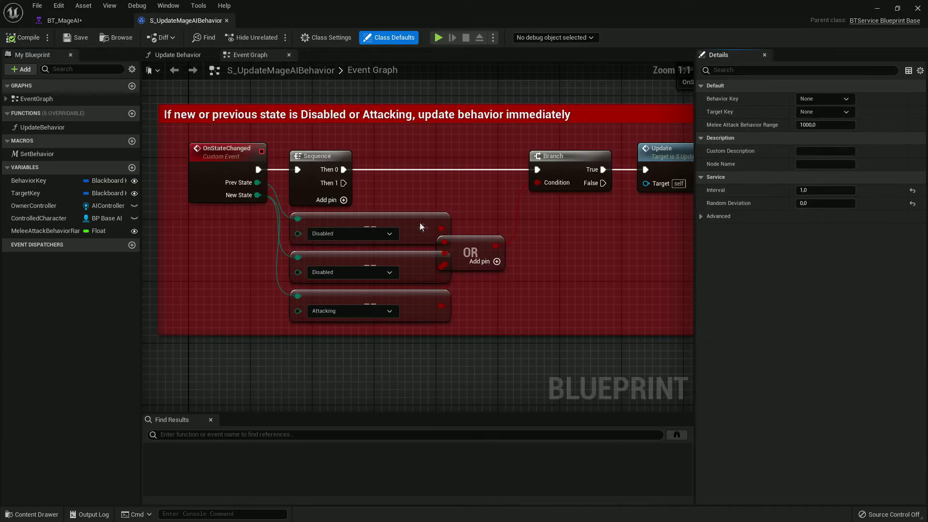
Step: In the Update Behavior function, delete the patrol path check and Select nodes and set the Set Behavior node's behavior to Patrol
scroll(278, 130, down, 5)
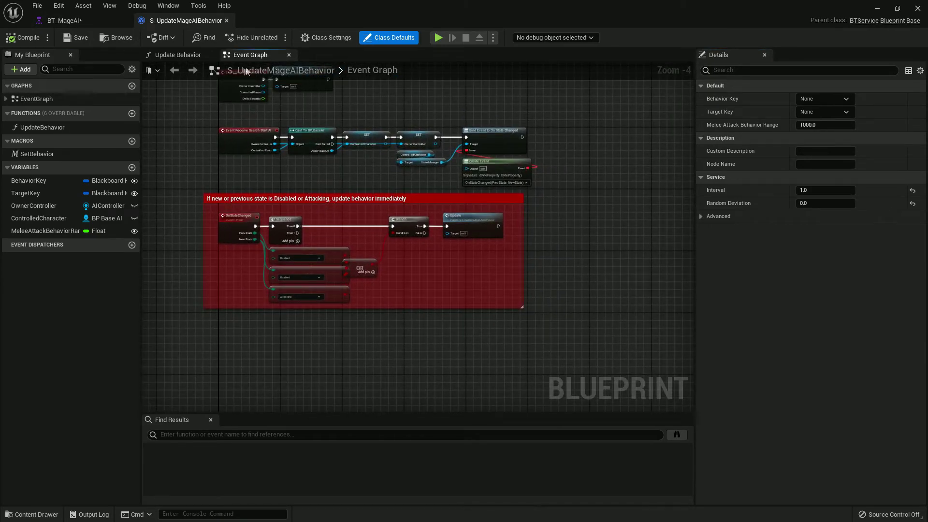
click(193, 56)
scroll(381, 205, up, 2)
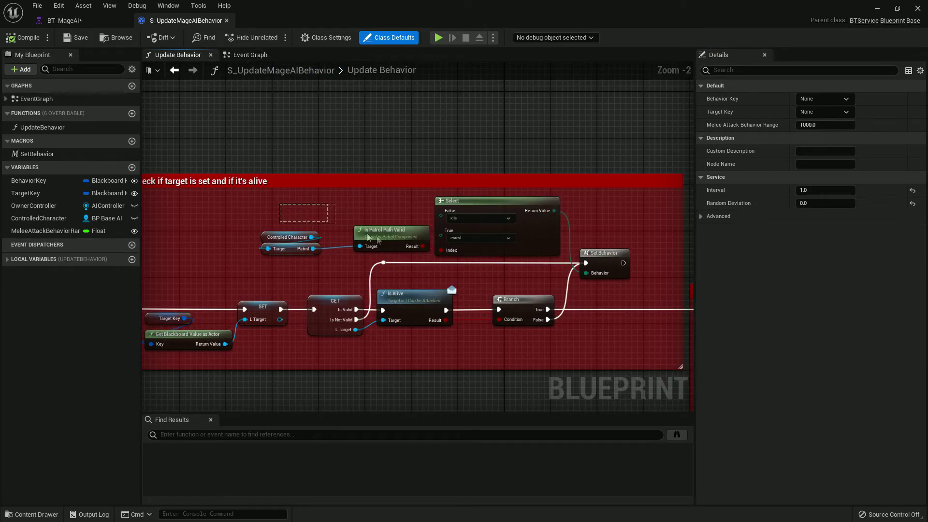
drag(359, 232, 451, 255)
right_drag(545, 265, 413, 242)
key(Delete)
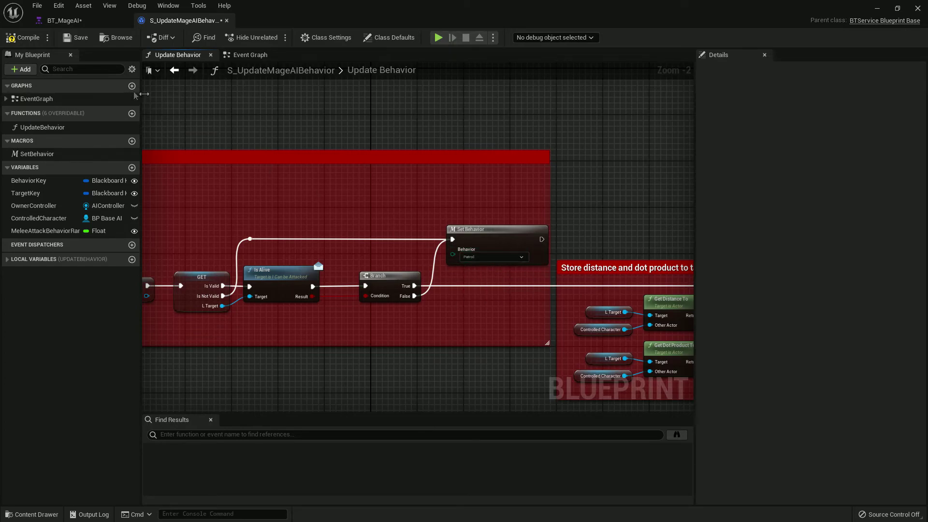
Step: Compile and save S_UpdateMageAIBehavior, and save the BT_MageAI behavior tree
click(24, 39)
click(69, 39)
click(67, 24)
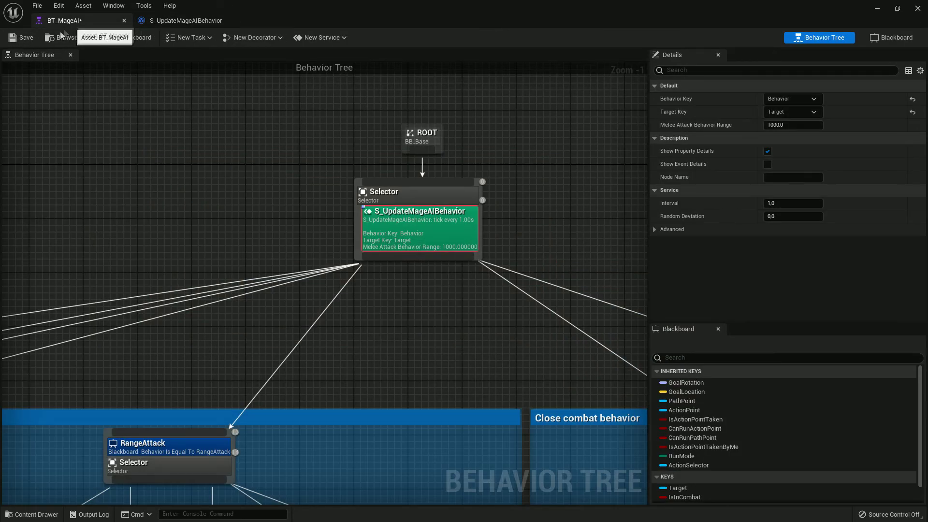
click(25, 40)
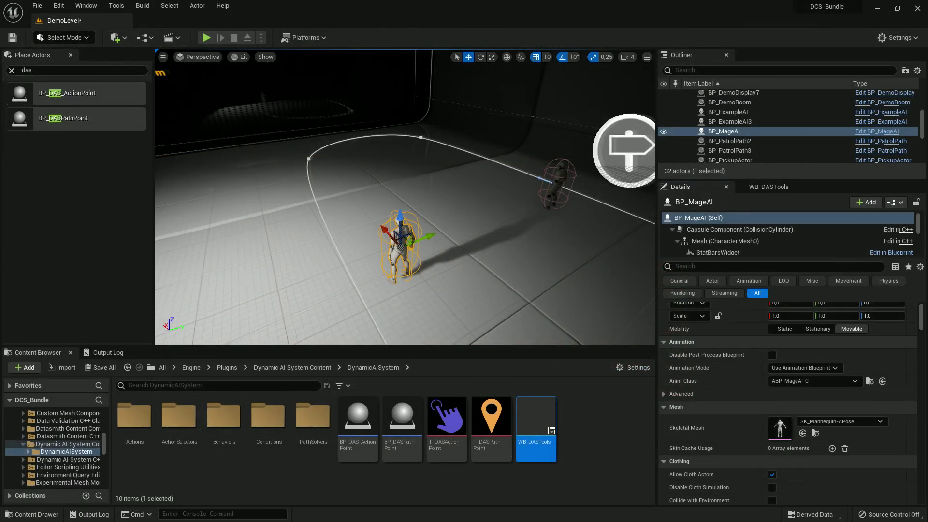